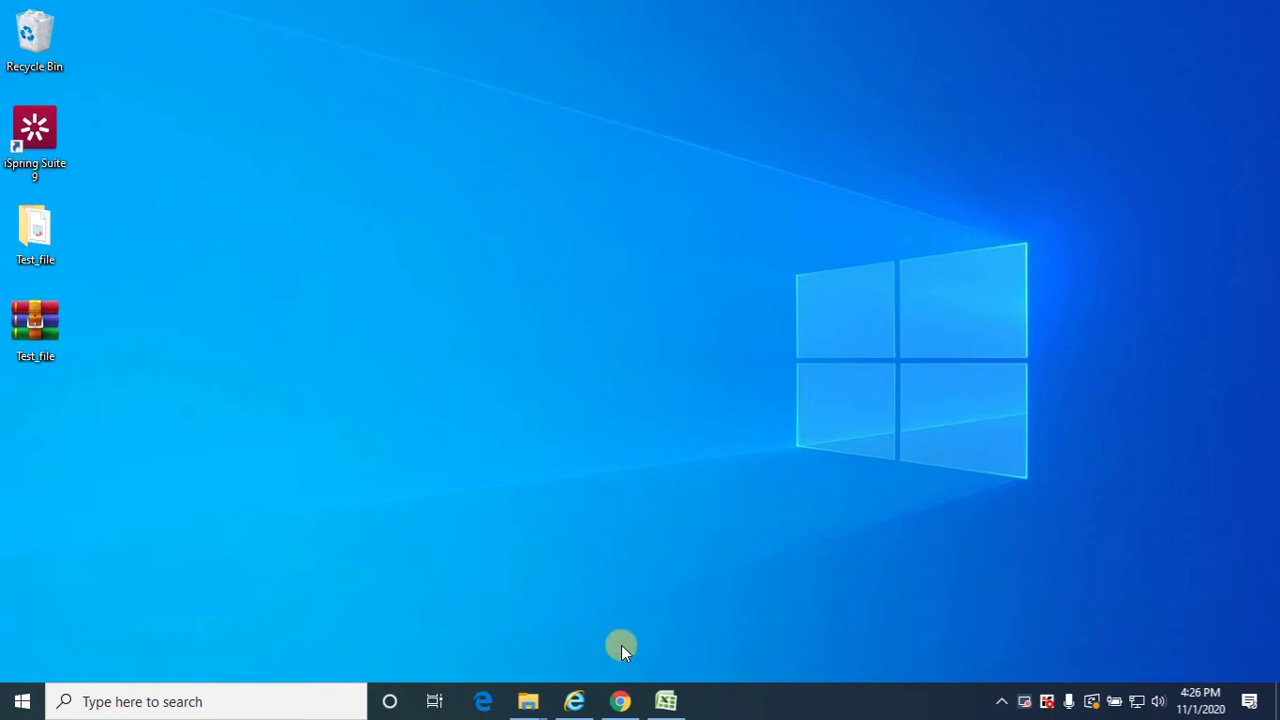
# Log in to Argus Safety on ARGUSDB with the account username and password, then open Case Actions
pyautogui.click(574, 700)
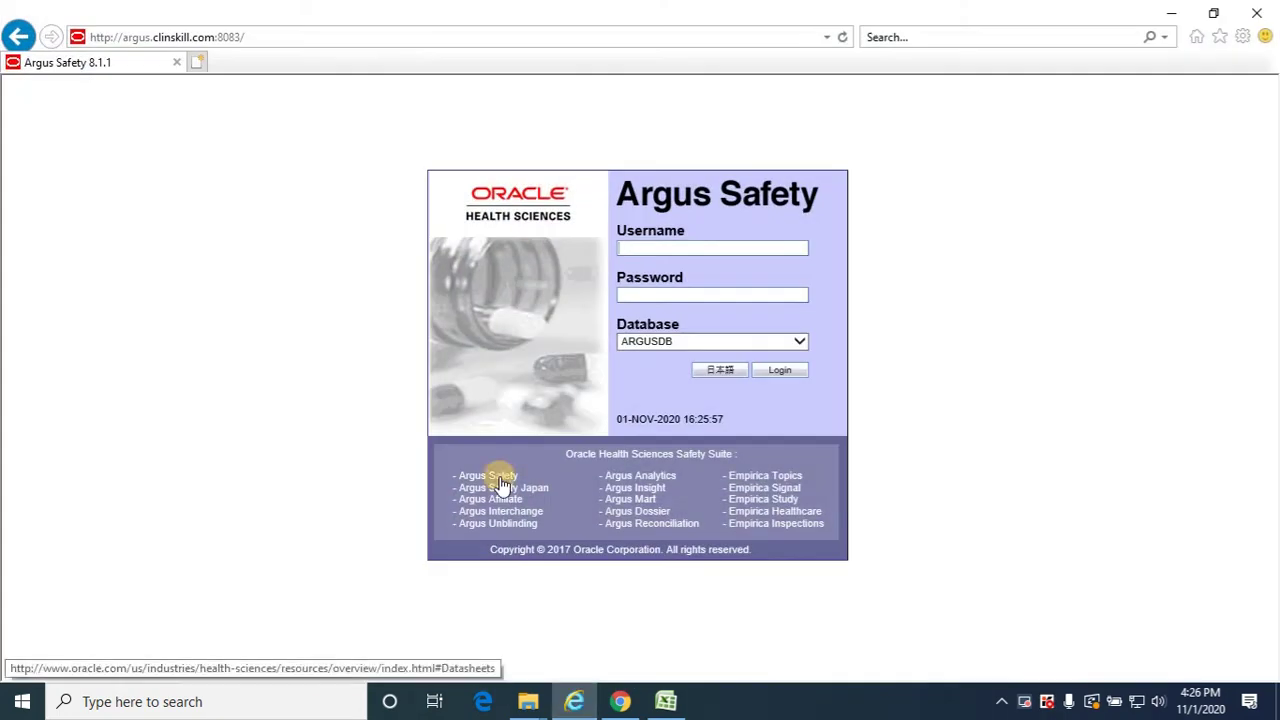
pyautogui.click(622, 248)
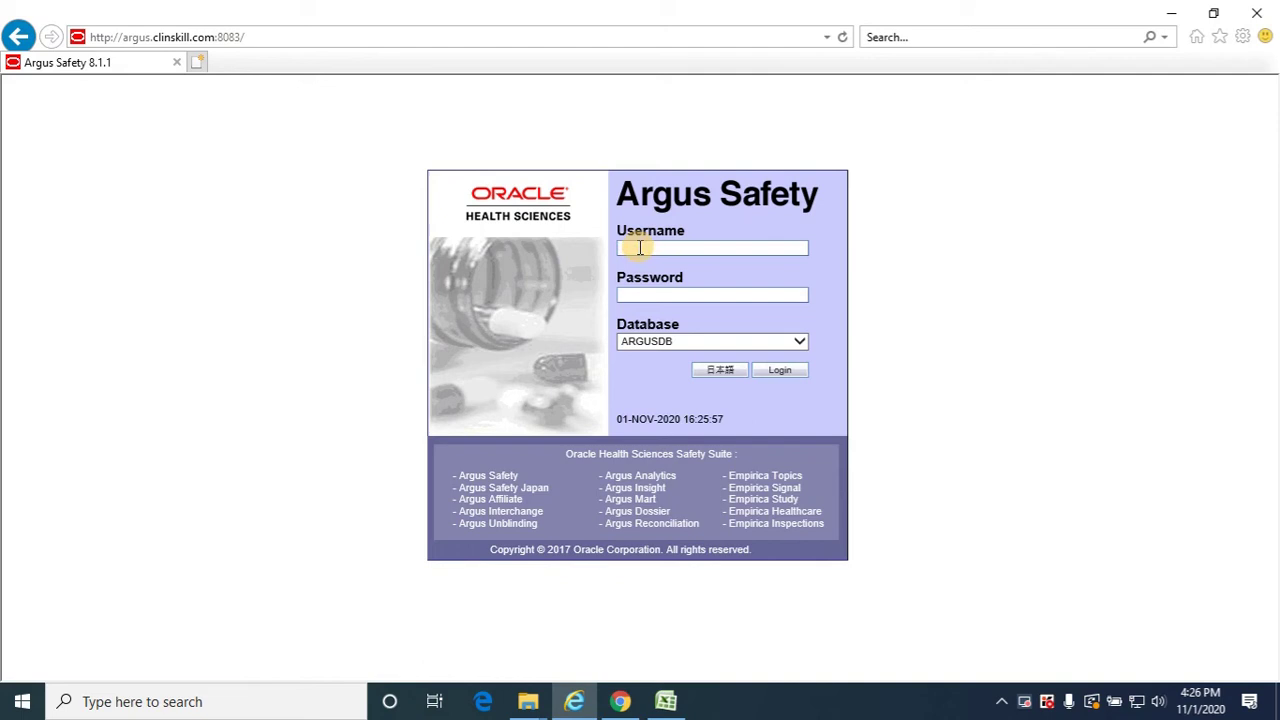
pyautogui.write('bide')
pyautogui.press('Tab')
pyautogui.write('*******')
pyautogui.press('Tab')
pyautogui.press('Tab')
pyautogui.press('Tab')
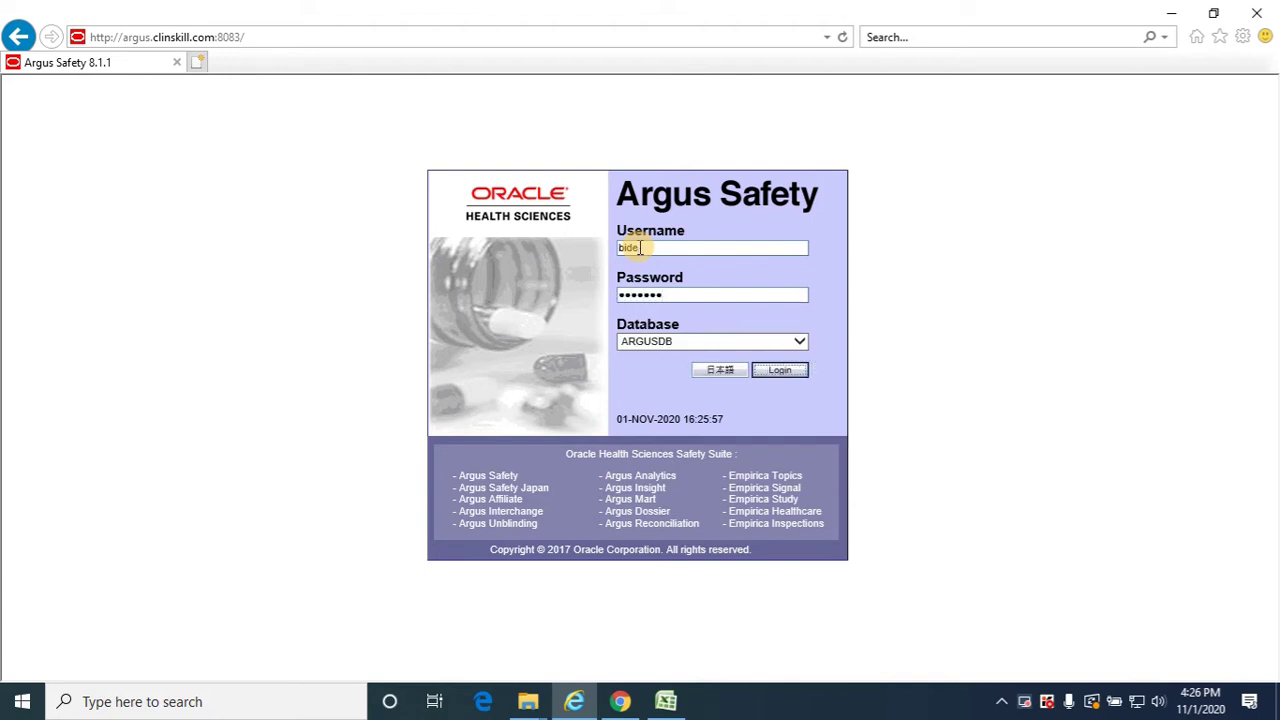
pyautogui.press('Return')
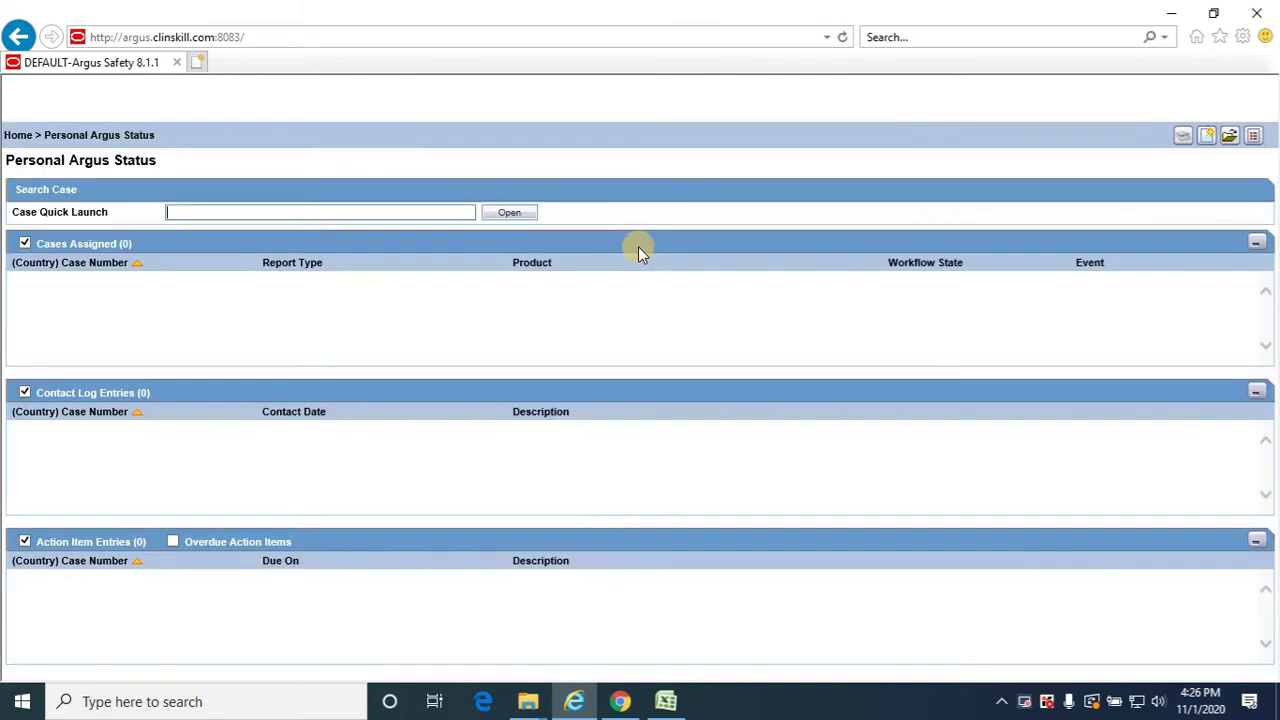
pyautogui.click(220, 113)
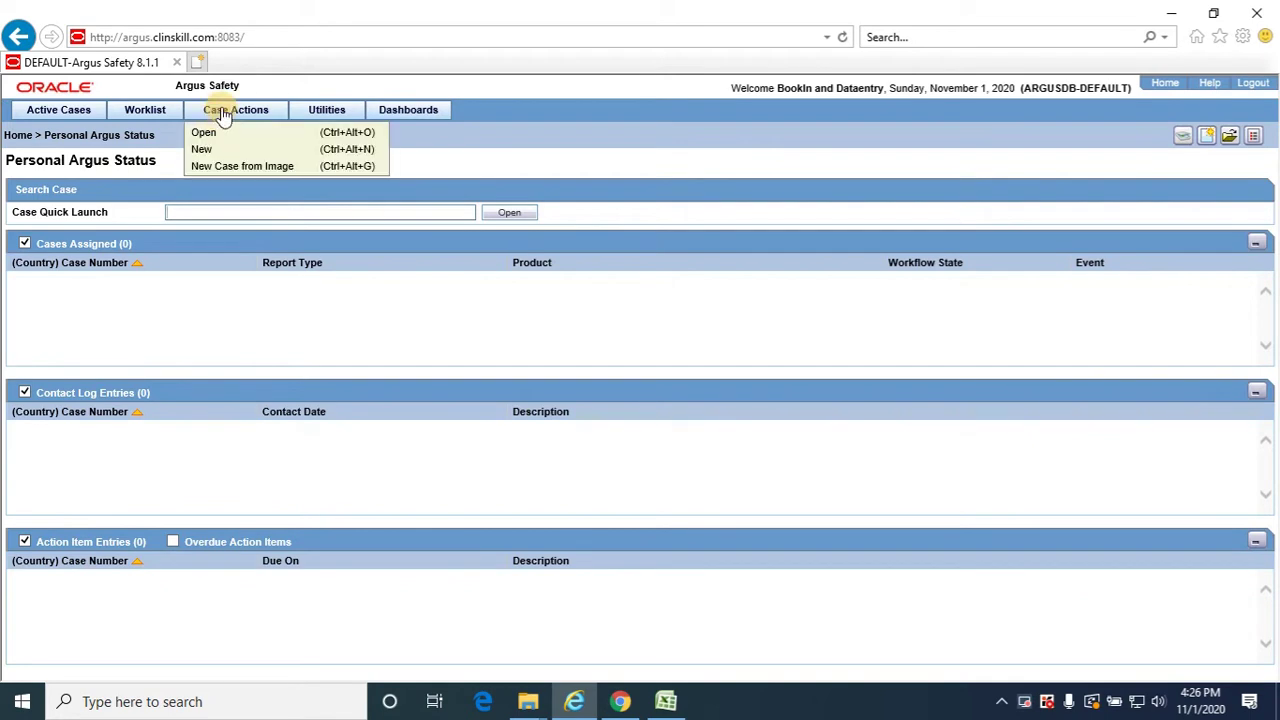
# Start a new case with Initial Receipt Date 31-OCT-2020
pyautogui.click(226, 151)
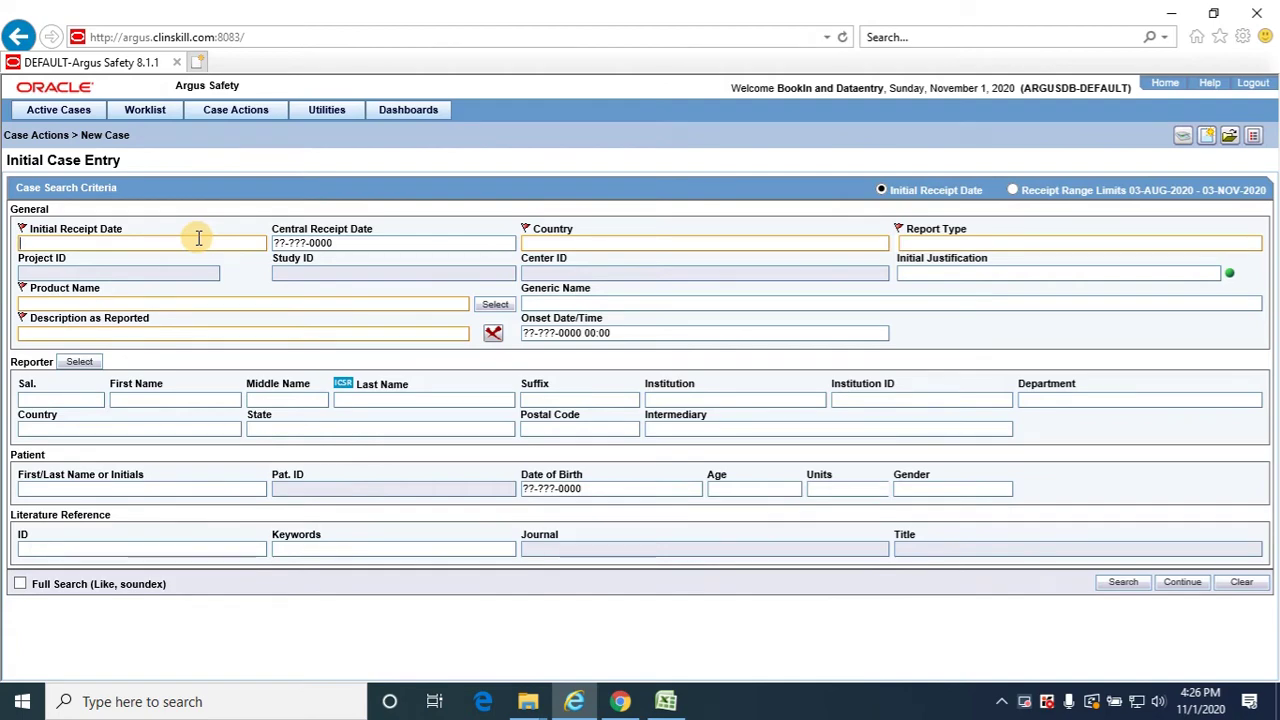
pyautogui.click(667, 702)
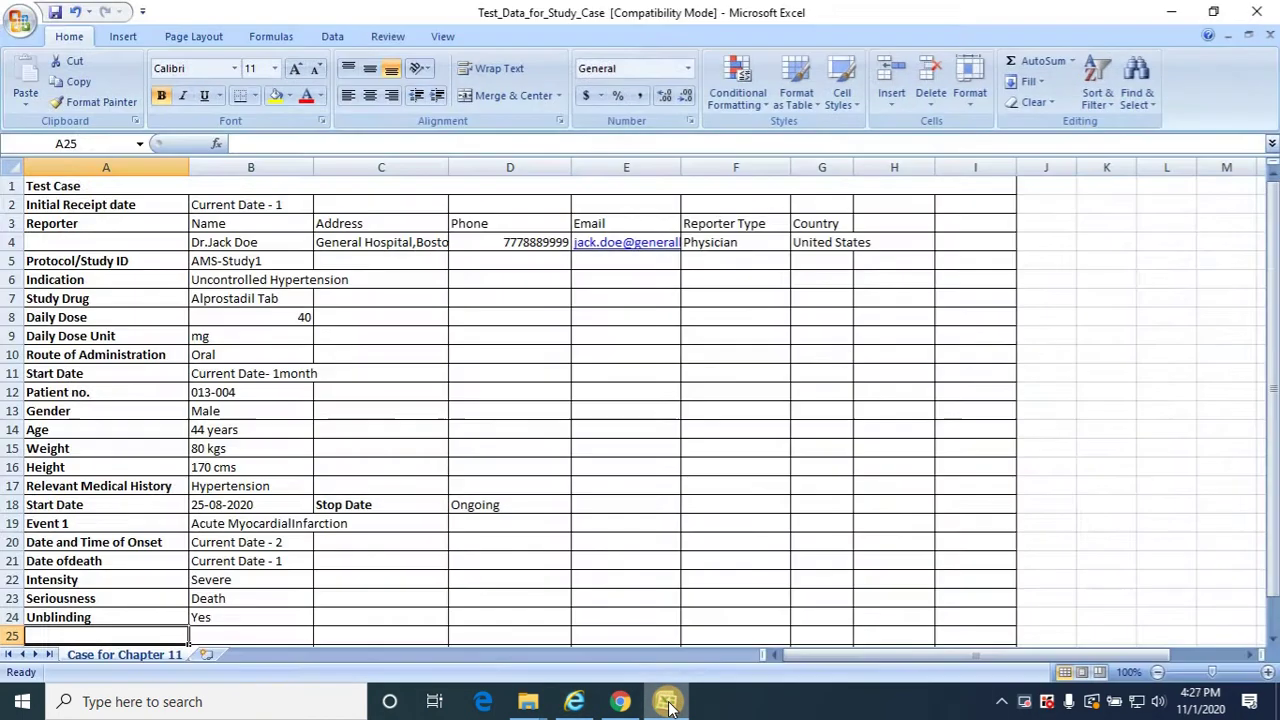
pyautogui.click(667, 702)
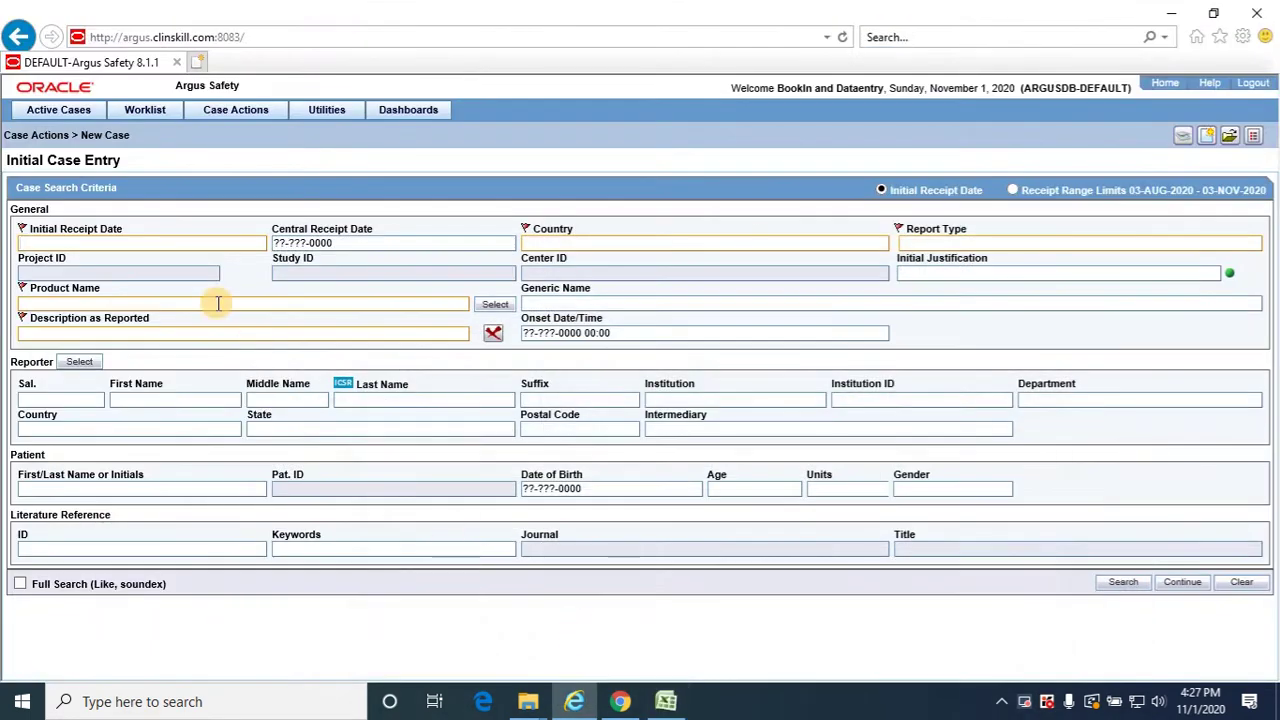
pyautogui.write('3110')
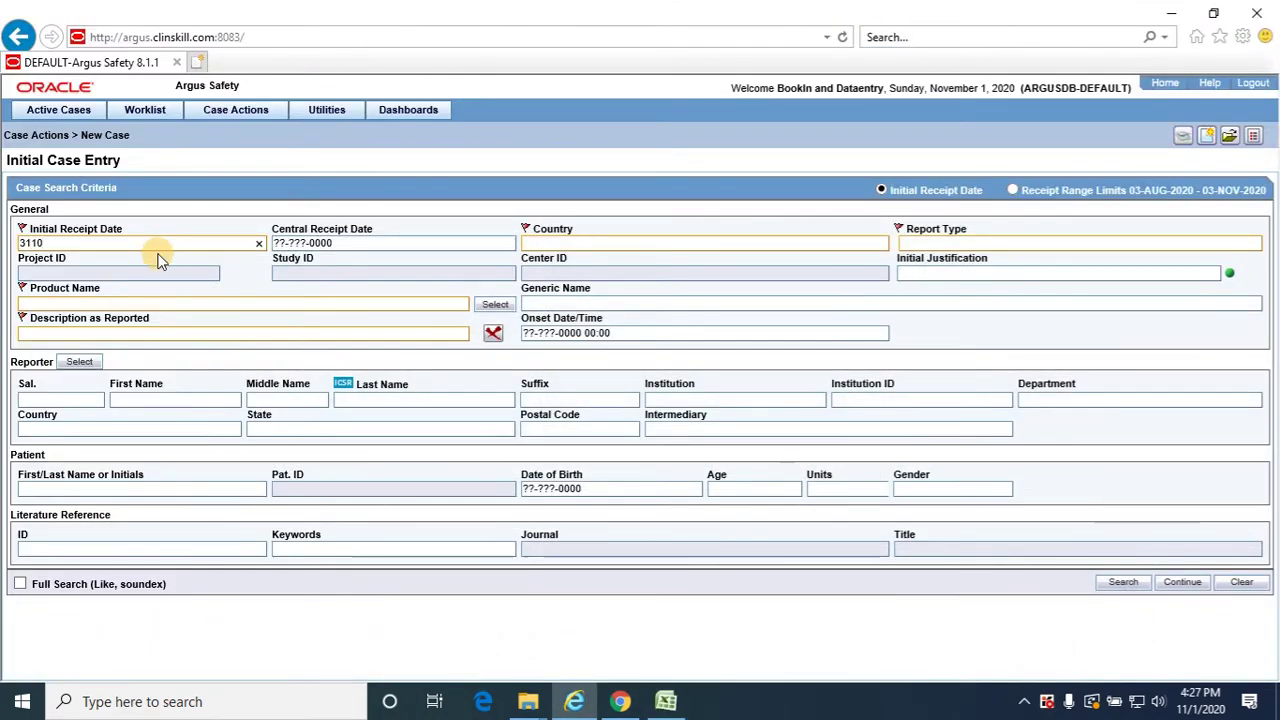
pyautogui.press('Tab')
pyautogui.press('Tab')
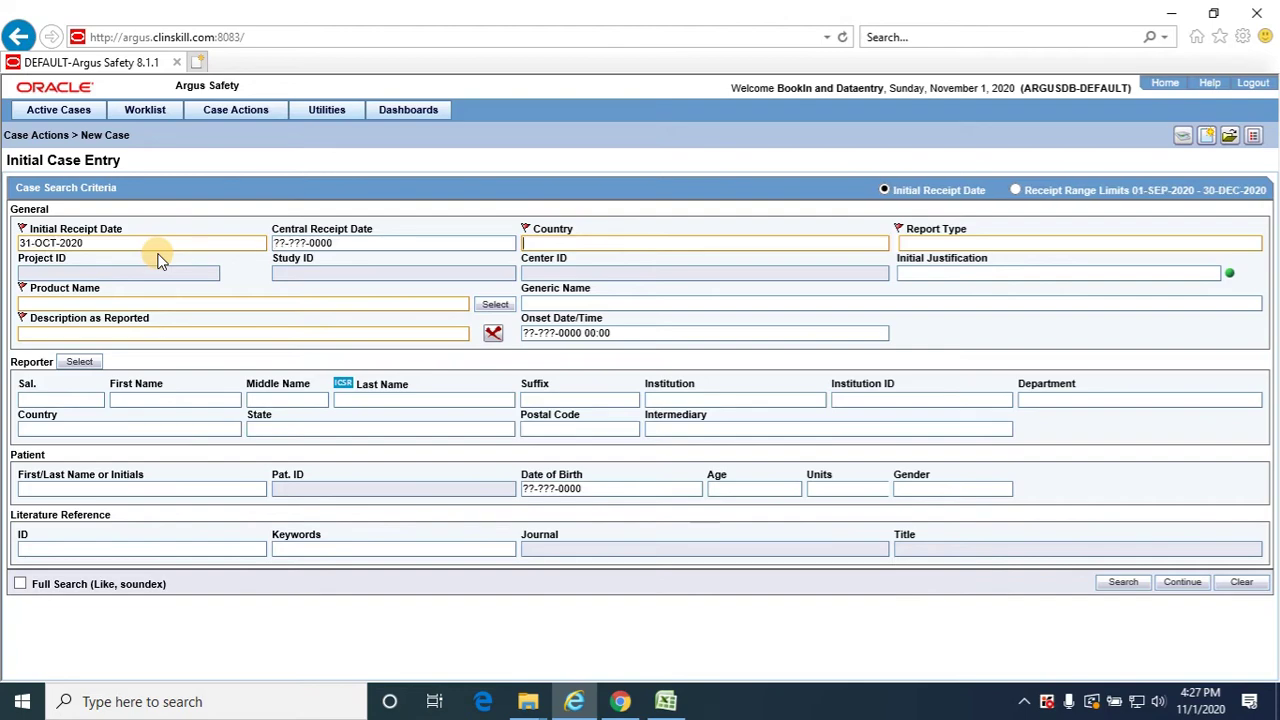
# Set the case country to United States and begin the report type with 'sp'
pyautogui.hotkey('alt', 'Tab')
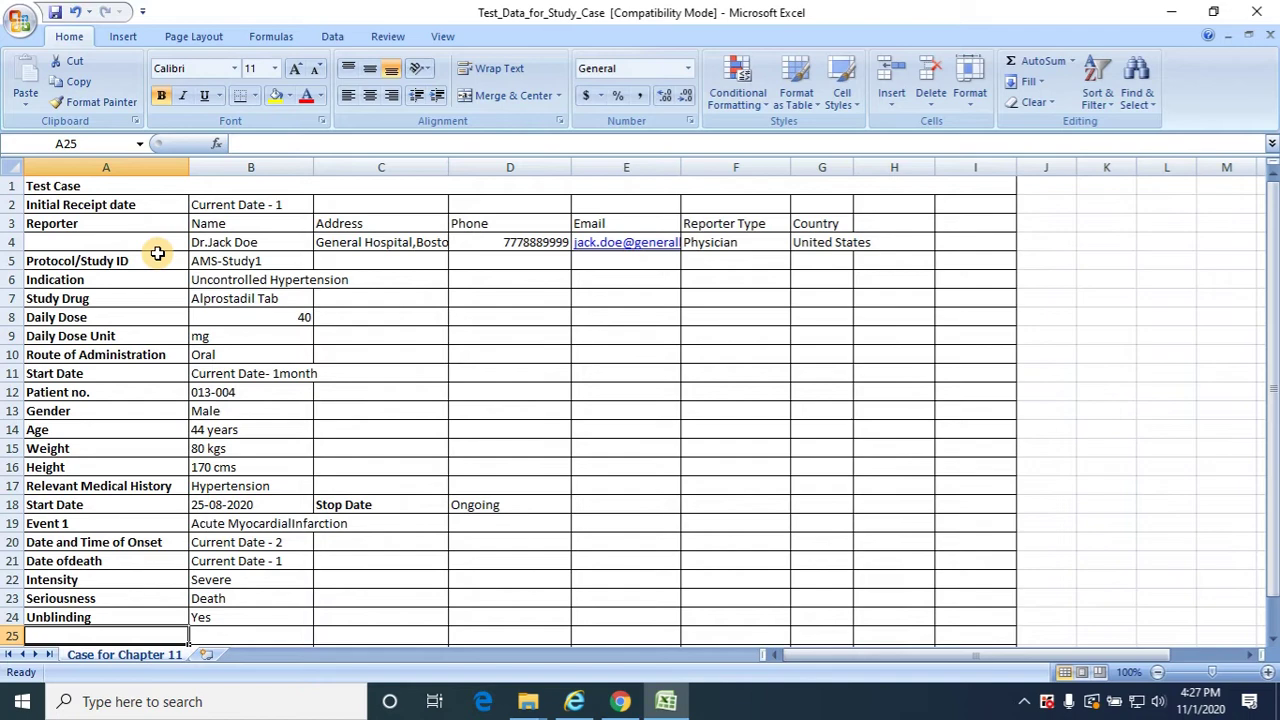
pyautogui.hotkey('alt', 'Tab')
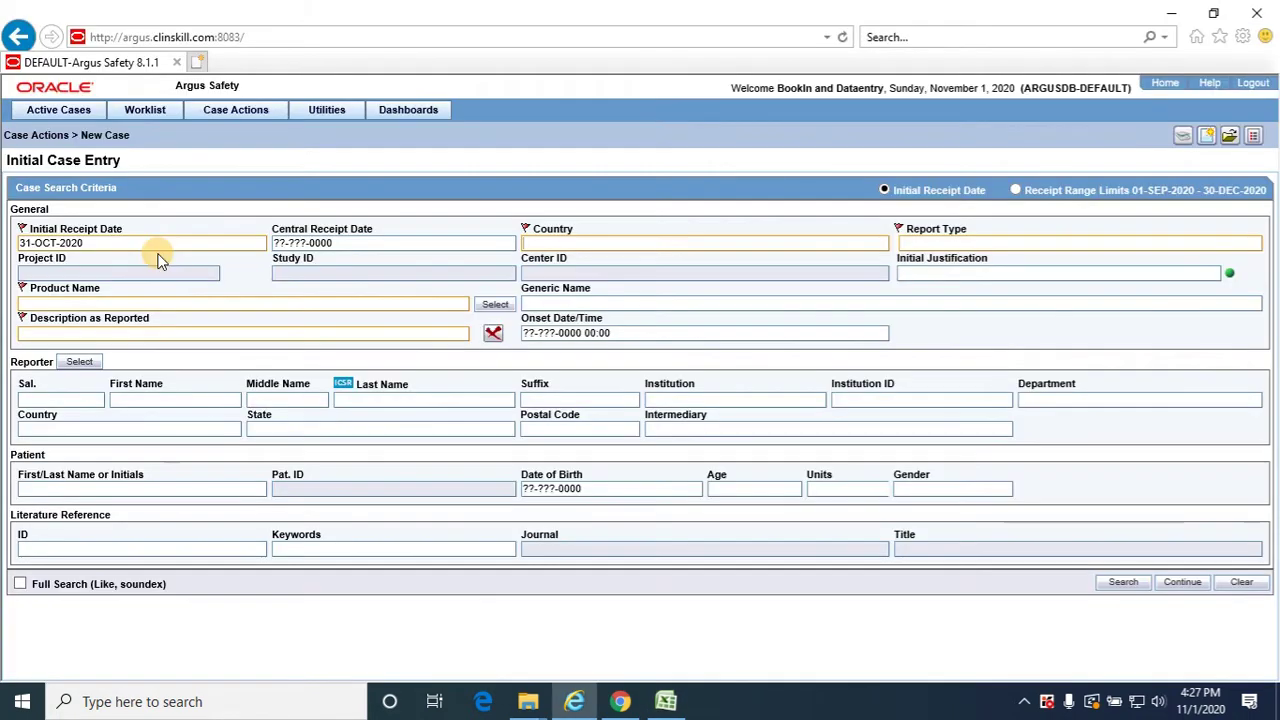
pyautogui.write('USA')
pyautogui.press('Tab')
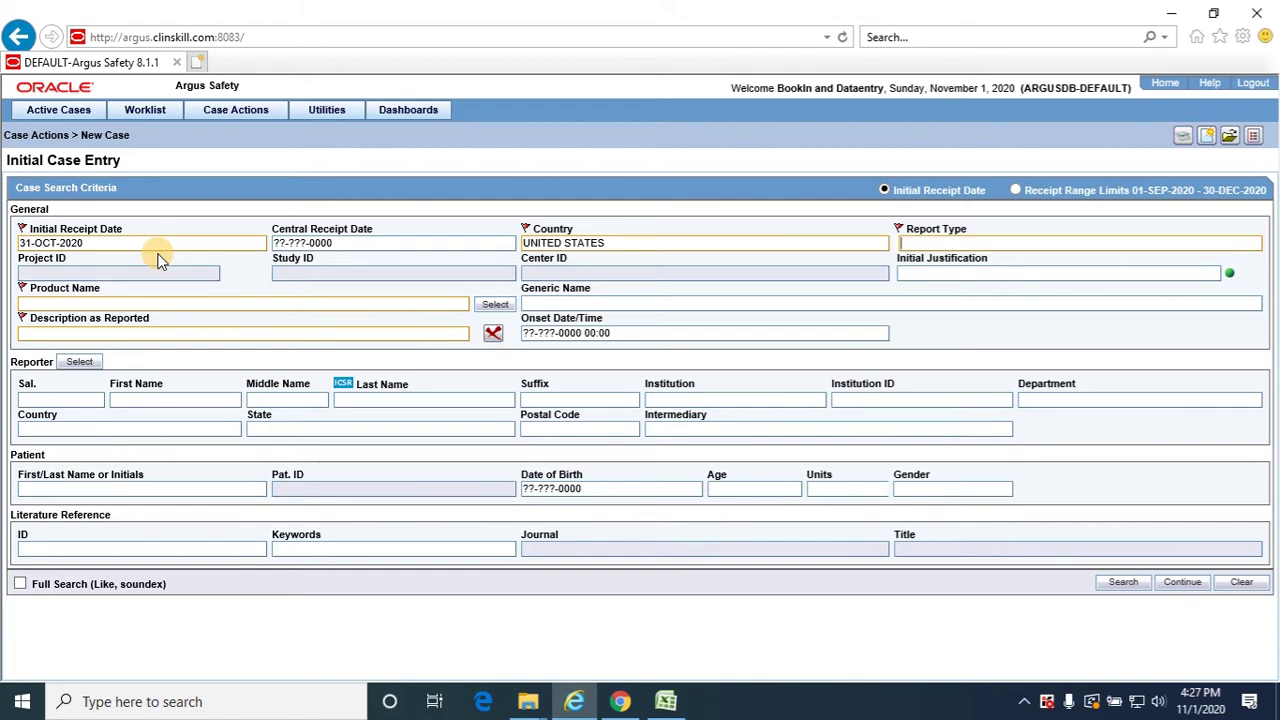
pyautogui.write('sponsored')
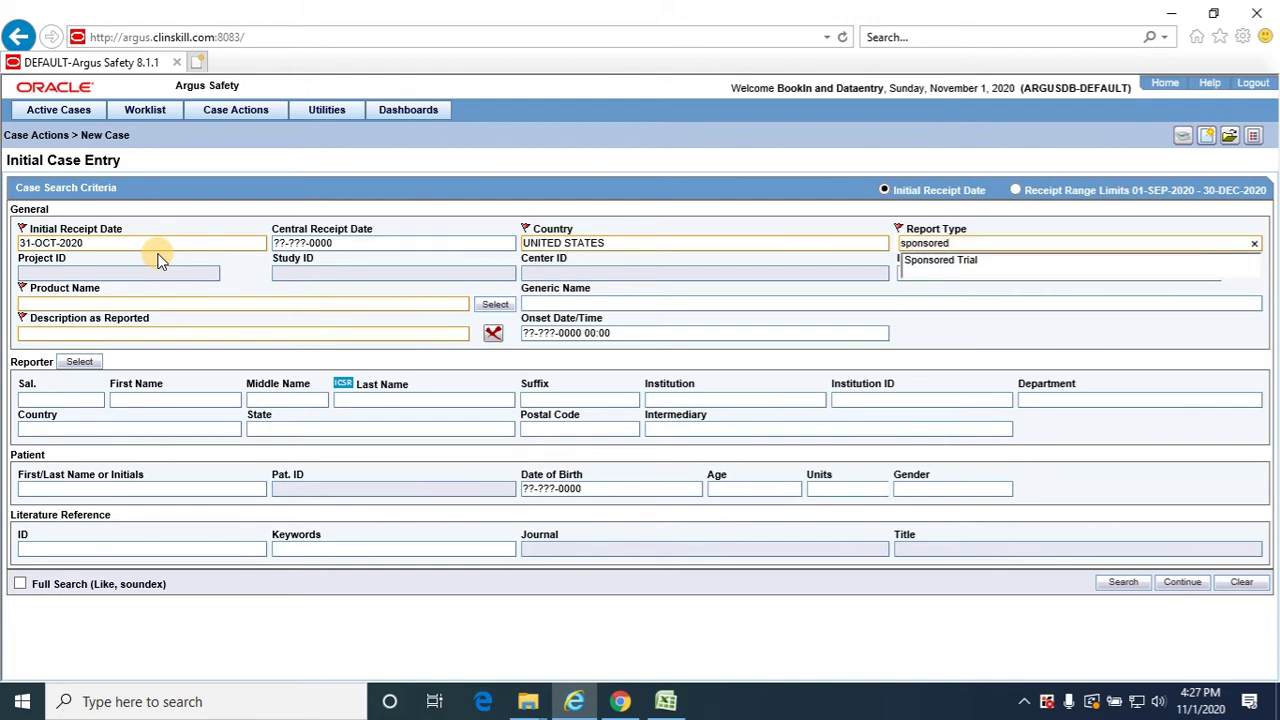
# Pick Sponsored Trial as the report type, then insert two blank Excel rows at row 3
pyautogui.press('Down')
pyautogui.hotkey('alt', 'Tab')
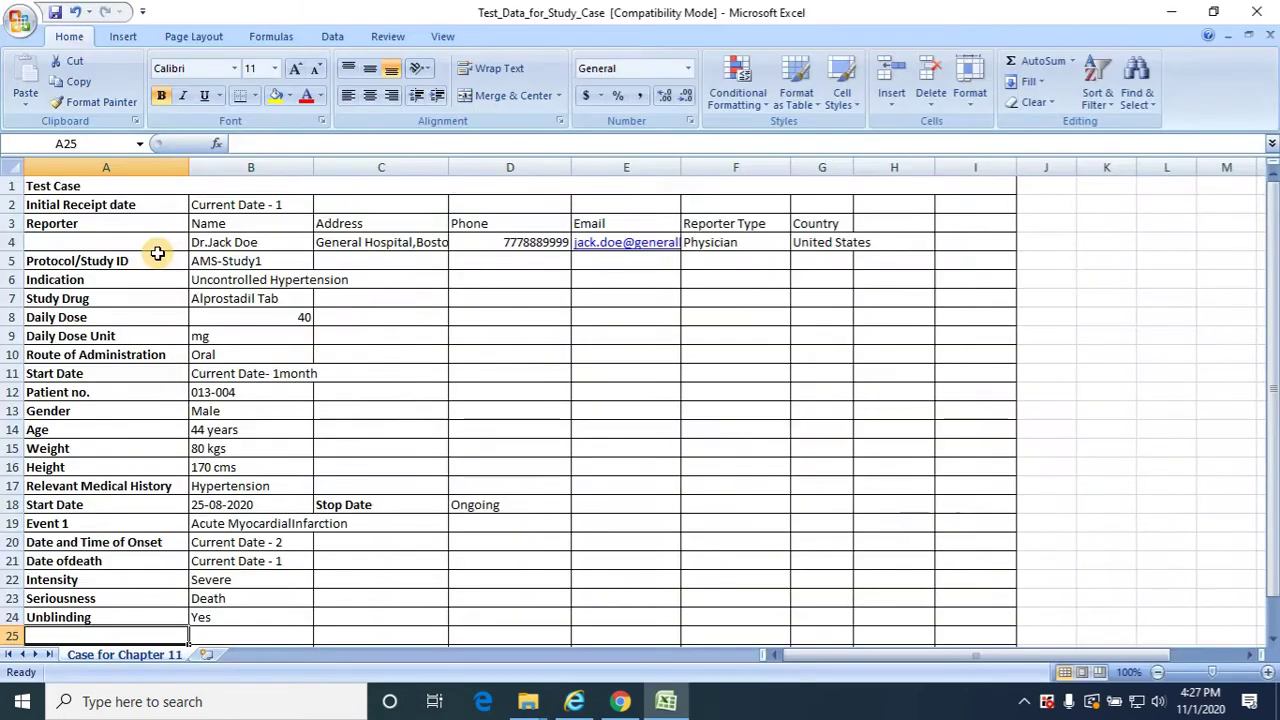
pyautogui.rightClick(11, 224)
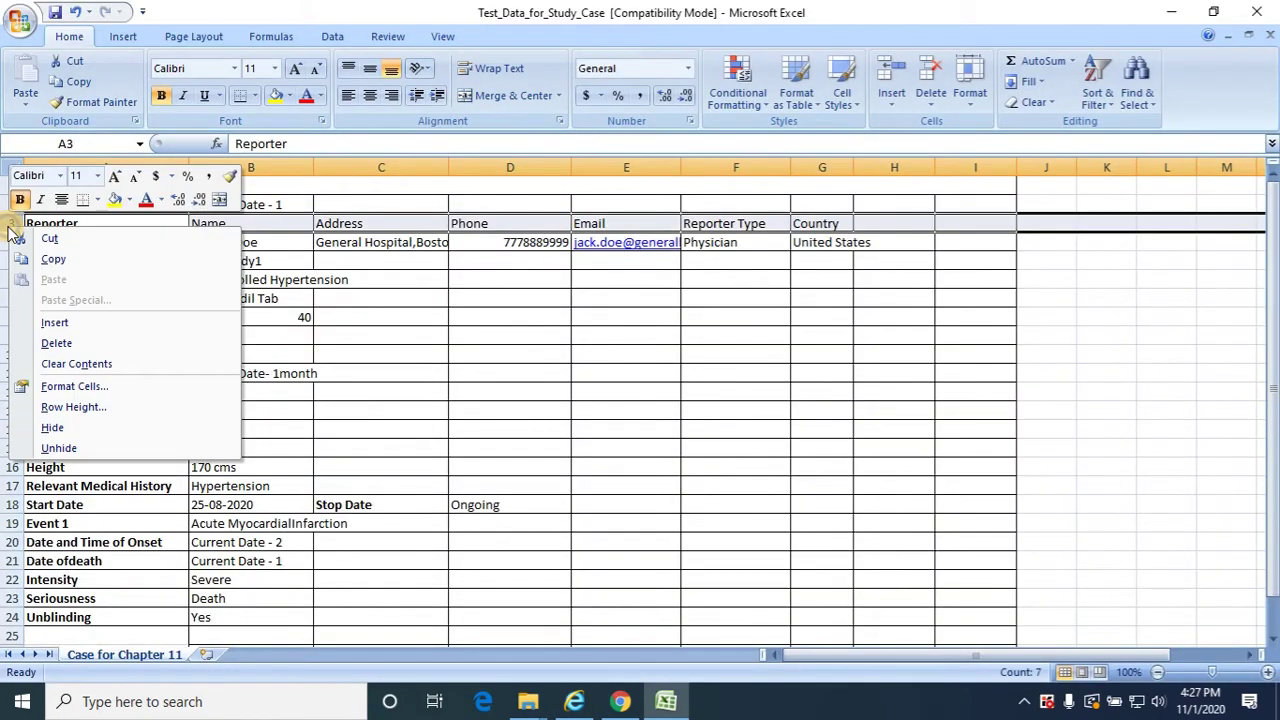
pyautogui.click(53, 324)
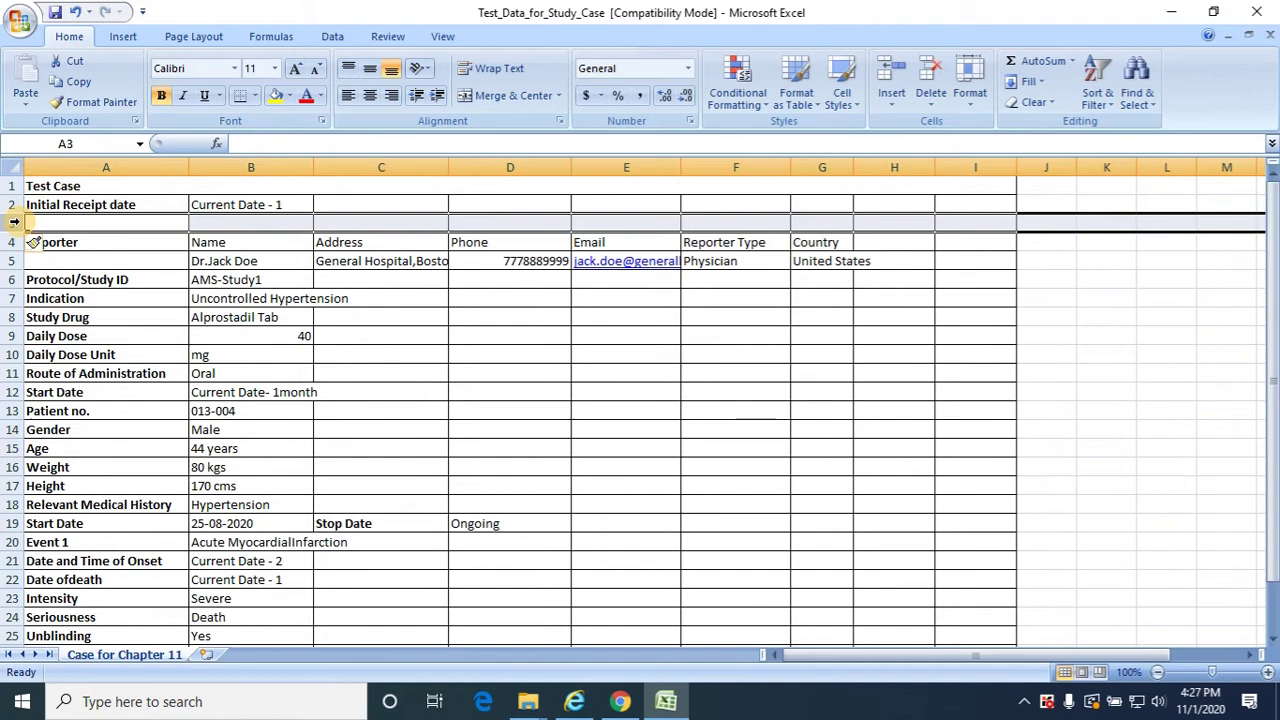
pyautogui.rightClick(18, 224)
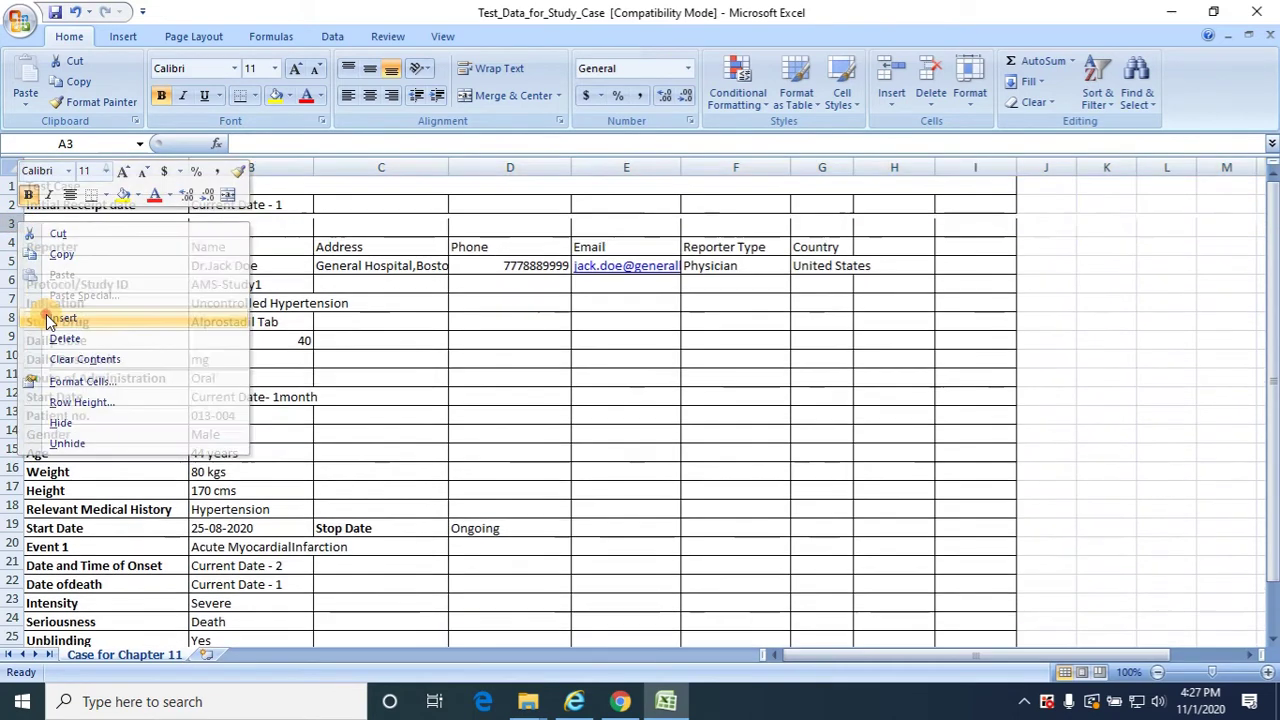
pyautogui.click(58, 318)
# Fill A3:B3 with Country / USA and A4:B4 with Report Type / Sponsored Trial
pyautogui.click(84, 227)
pyautogui.write('C')
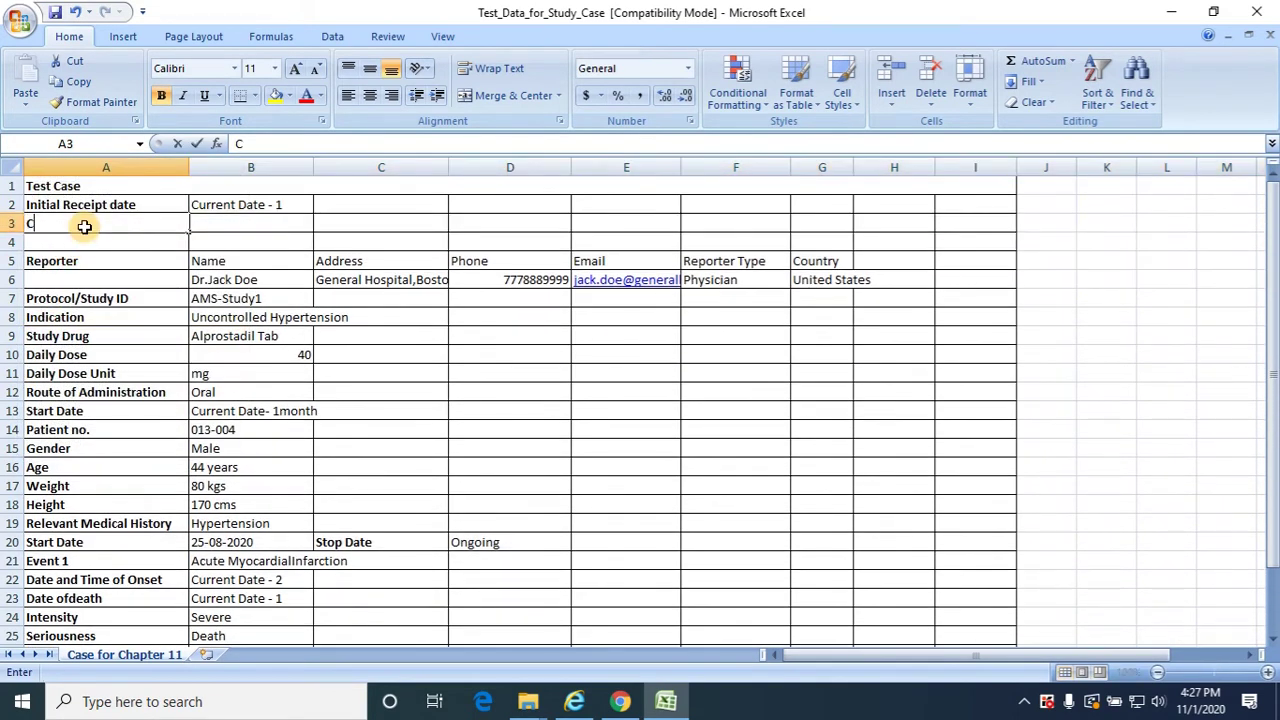
pyautogui.write('ountry')
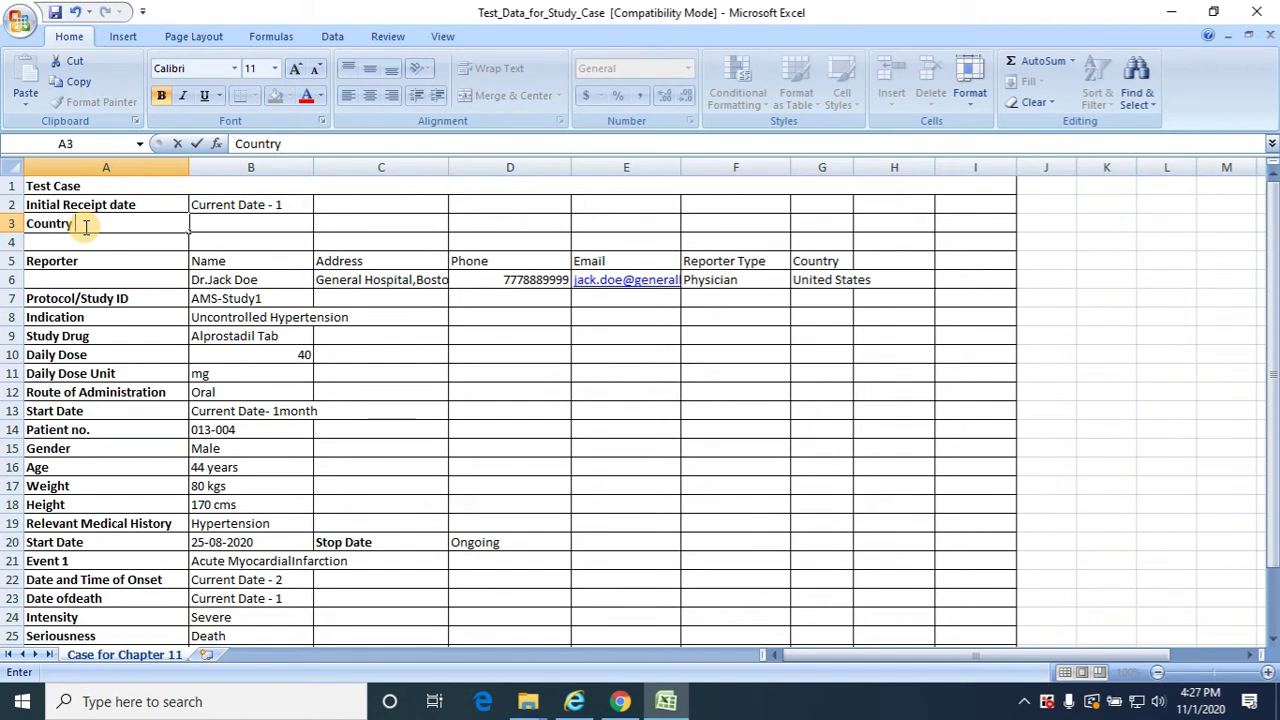
pyautogui.press('Tab')
pyautogui.write('USA')
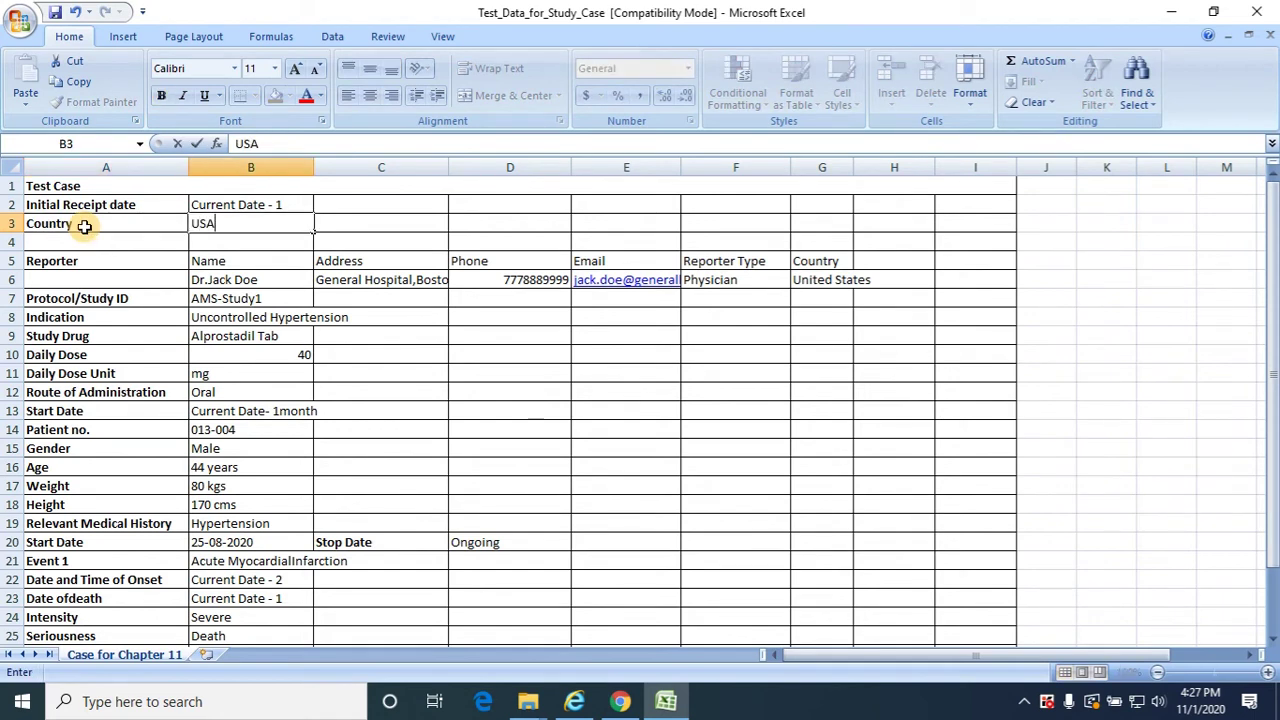
pyautogui.press('Tab')
pyautogui.press('Return')
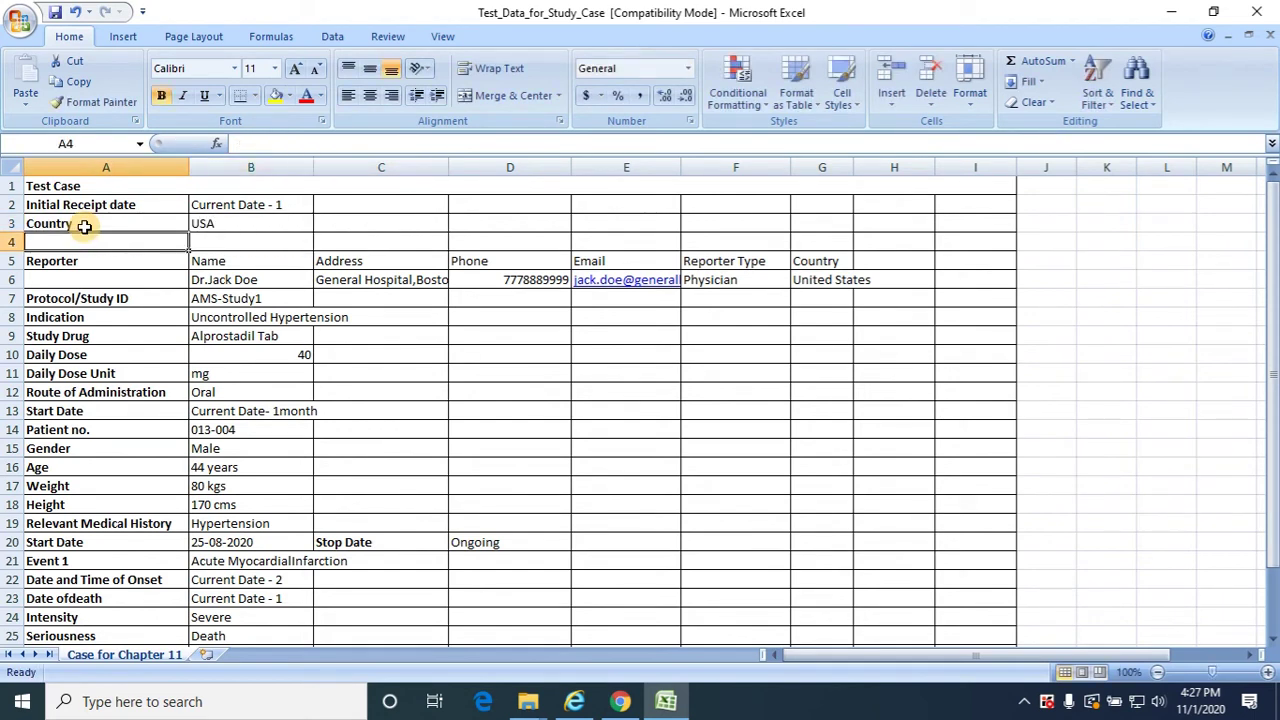
pyautogui.write('Report')
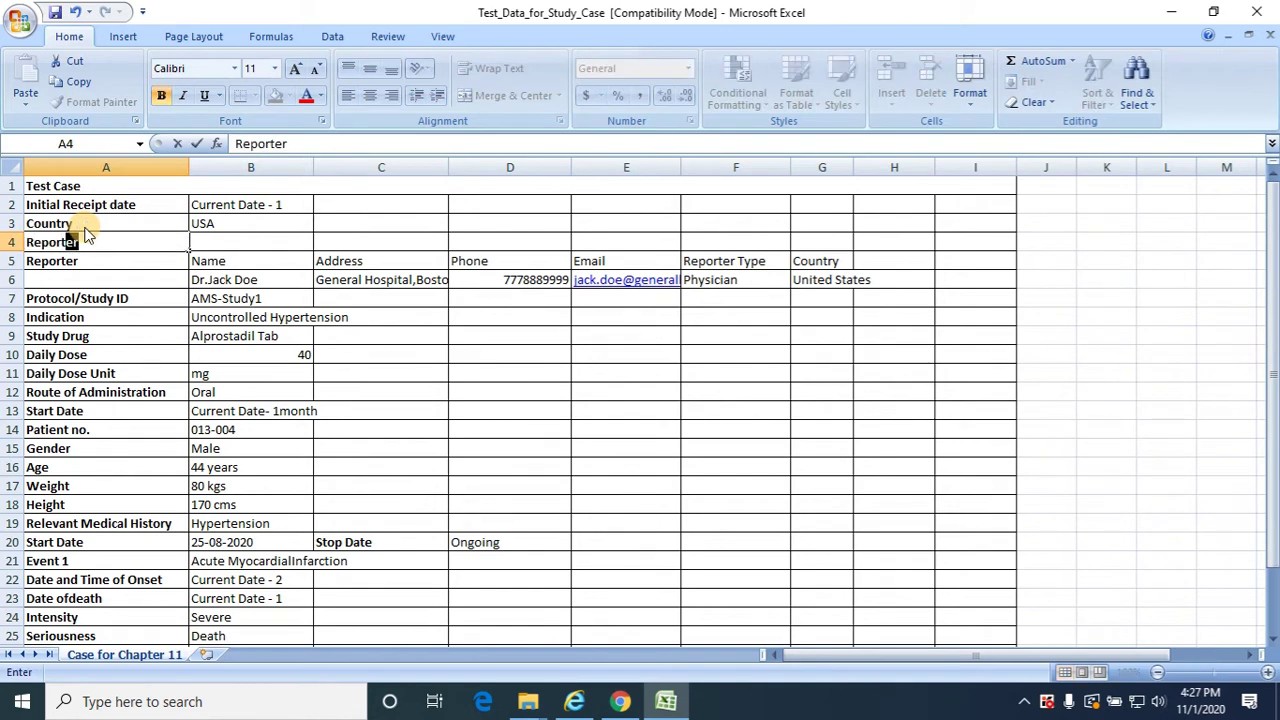
pyautogui.write(' Type')
pyautogui.press('Tab')
pyautogui.write('Sp')
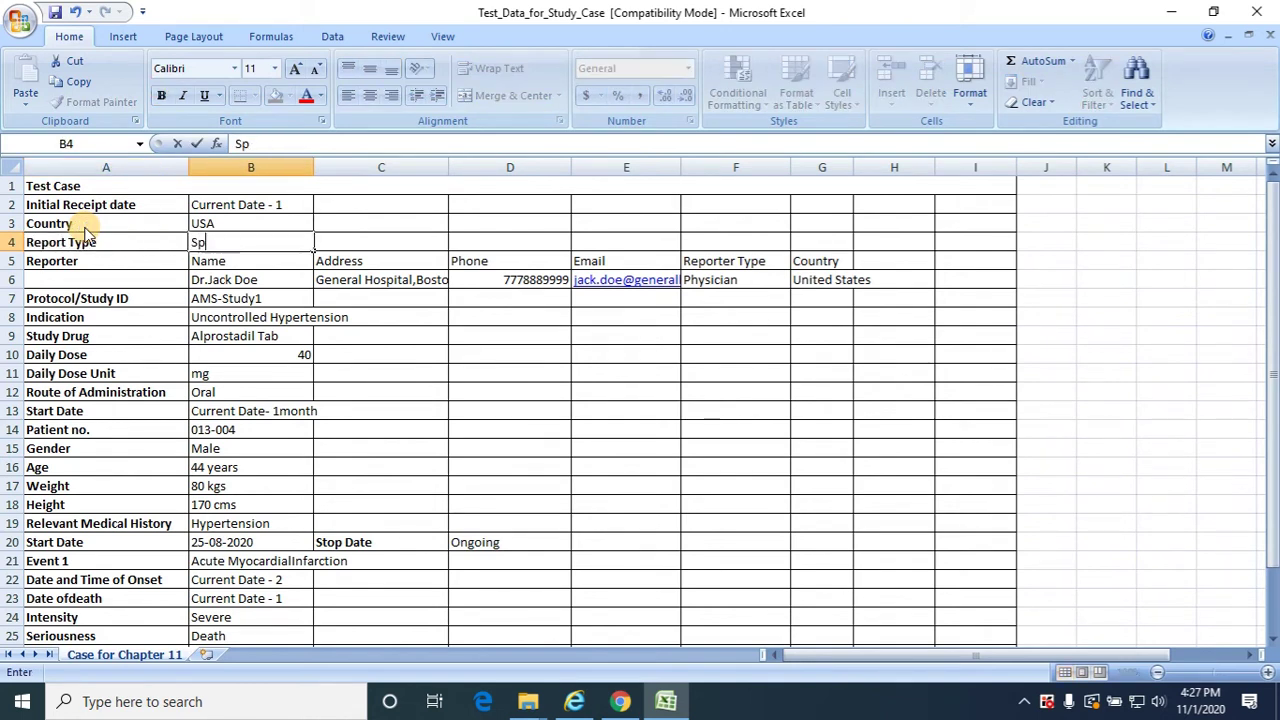
pyautogui.write('onsored Tr')
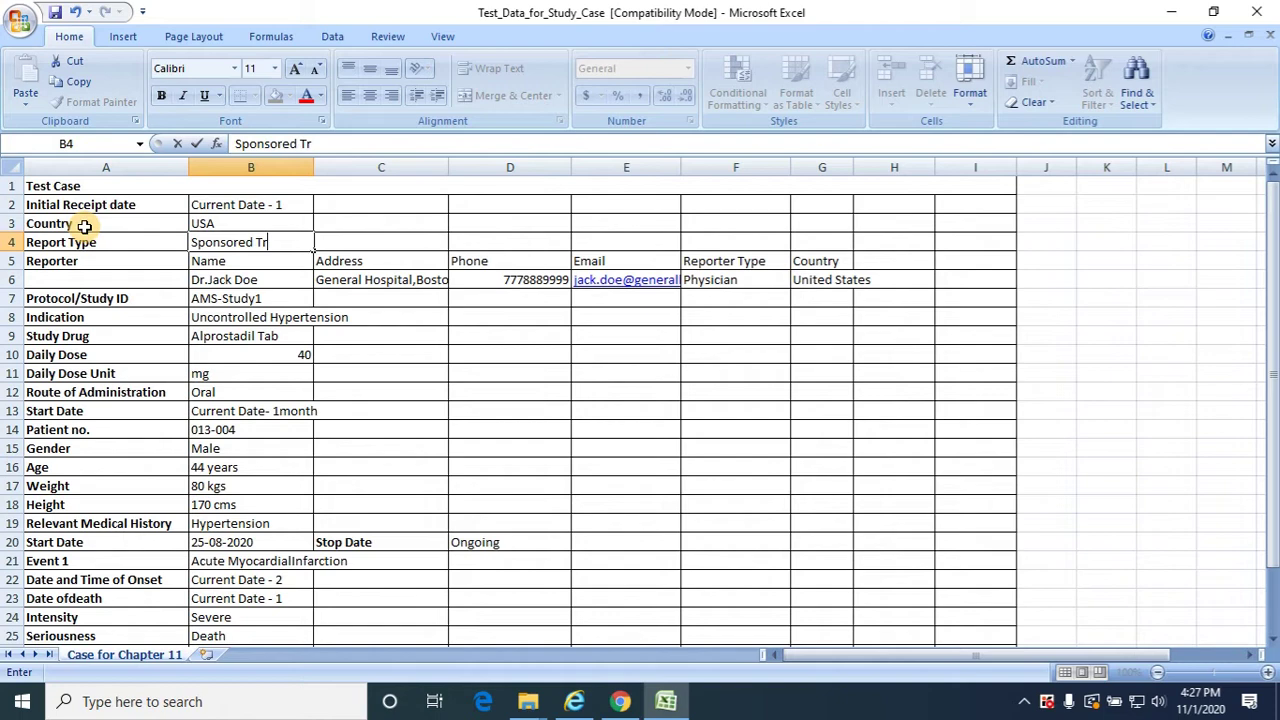
pyautogui.write('ial')
pyautogui.press('Tab')
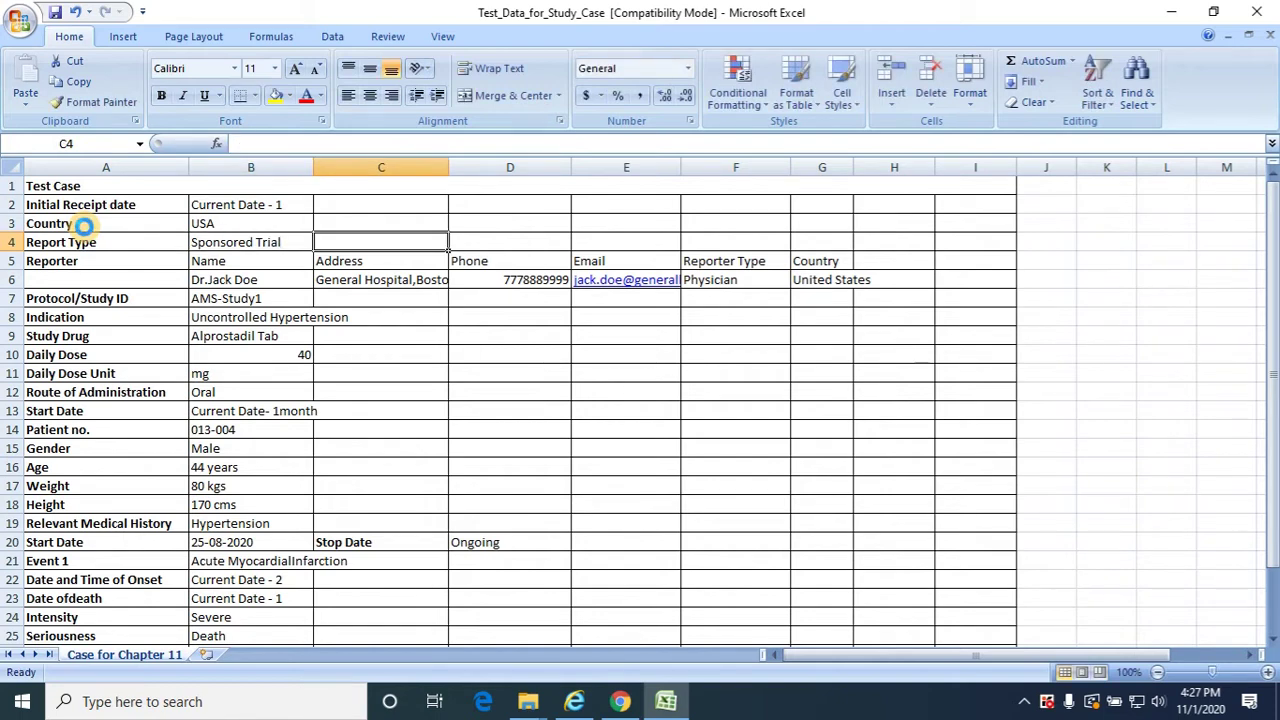
pyautogui.hotkey('alt', 'Tab')
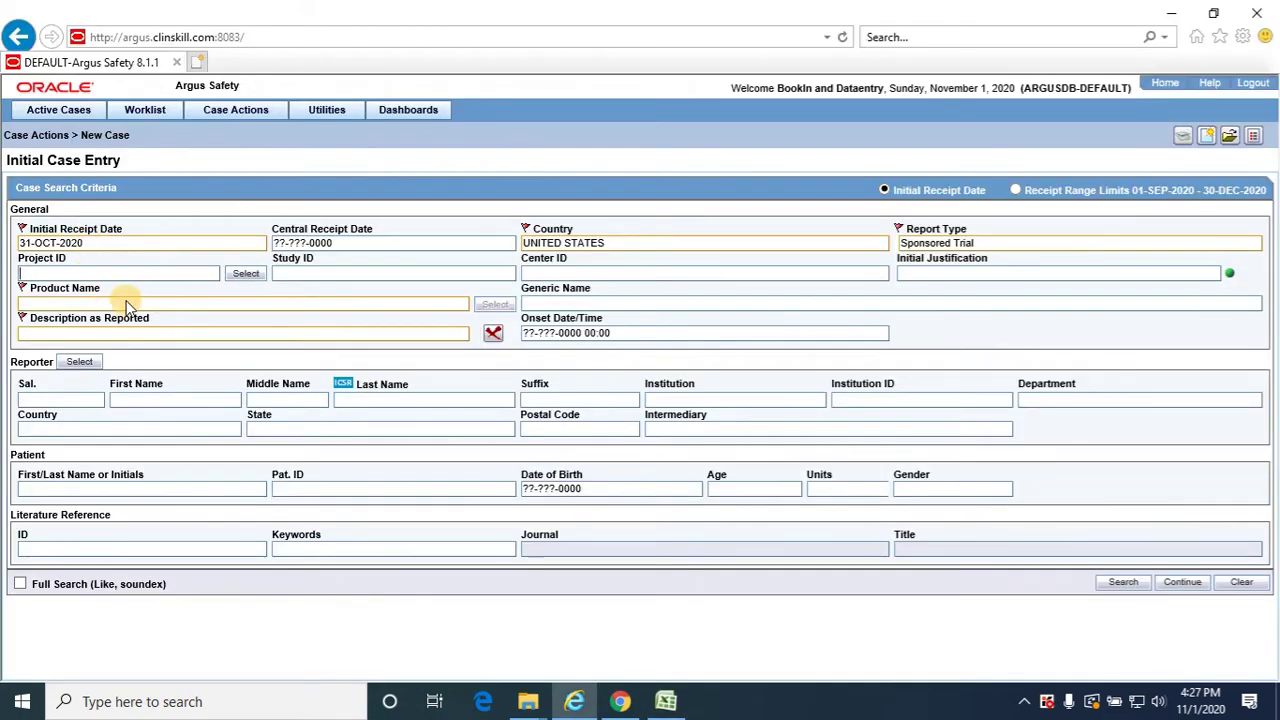
# Open the Project ID clinical trial lookup and search for studies matching 'A'
pyautogui.hotkey('alt', 'Tab')
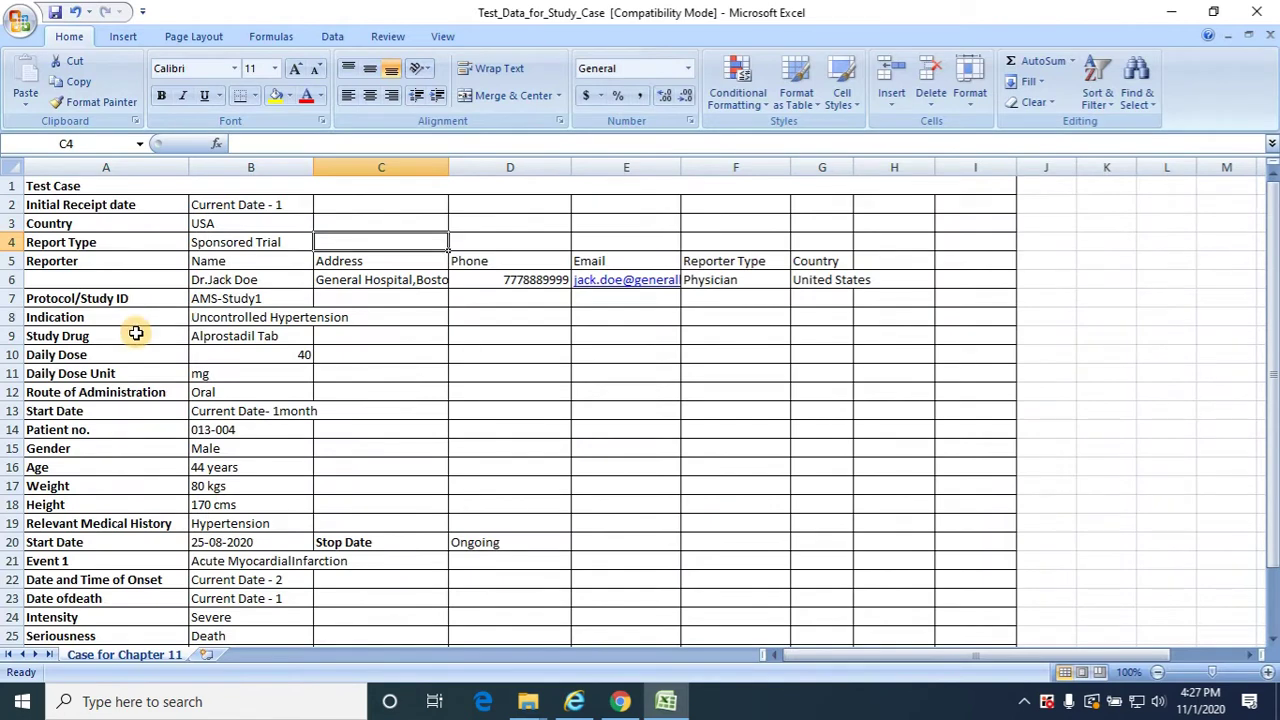
pyautogui.hotkey('alt', 'Tab')
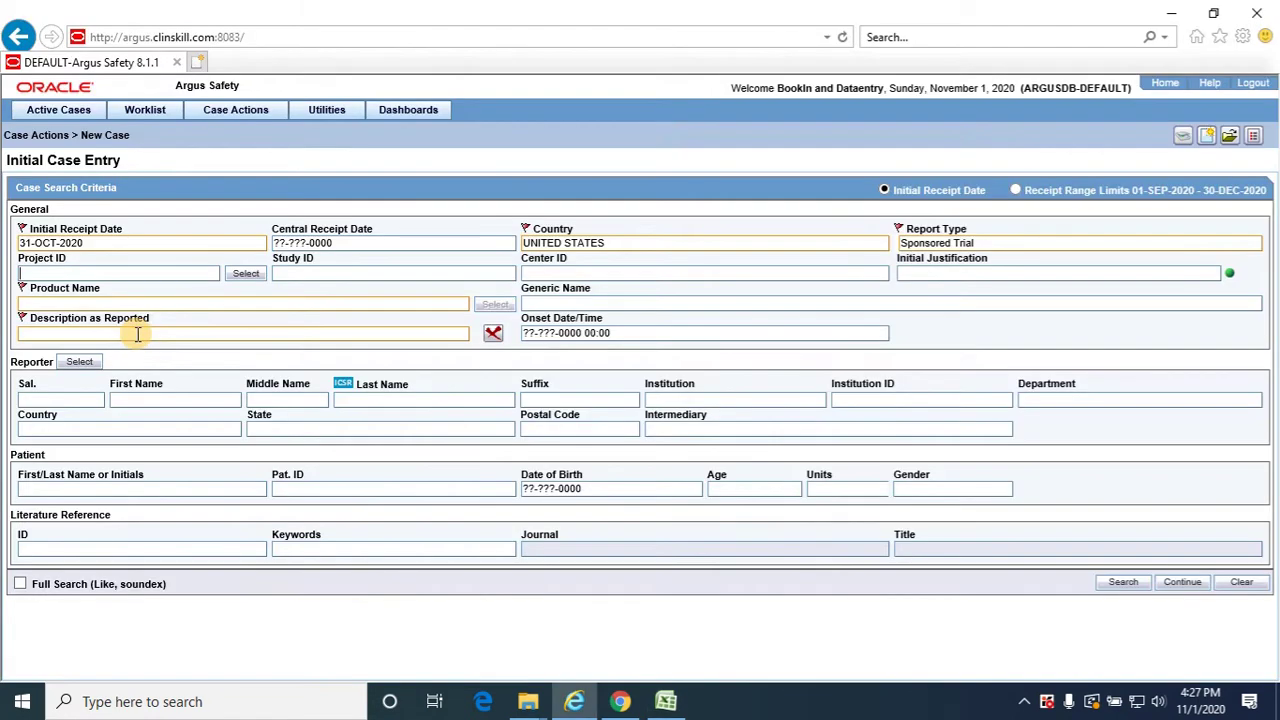
pyautogui.click(246, 275)
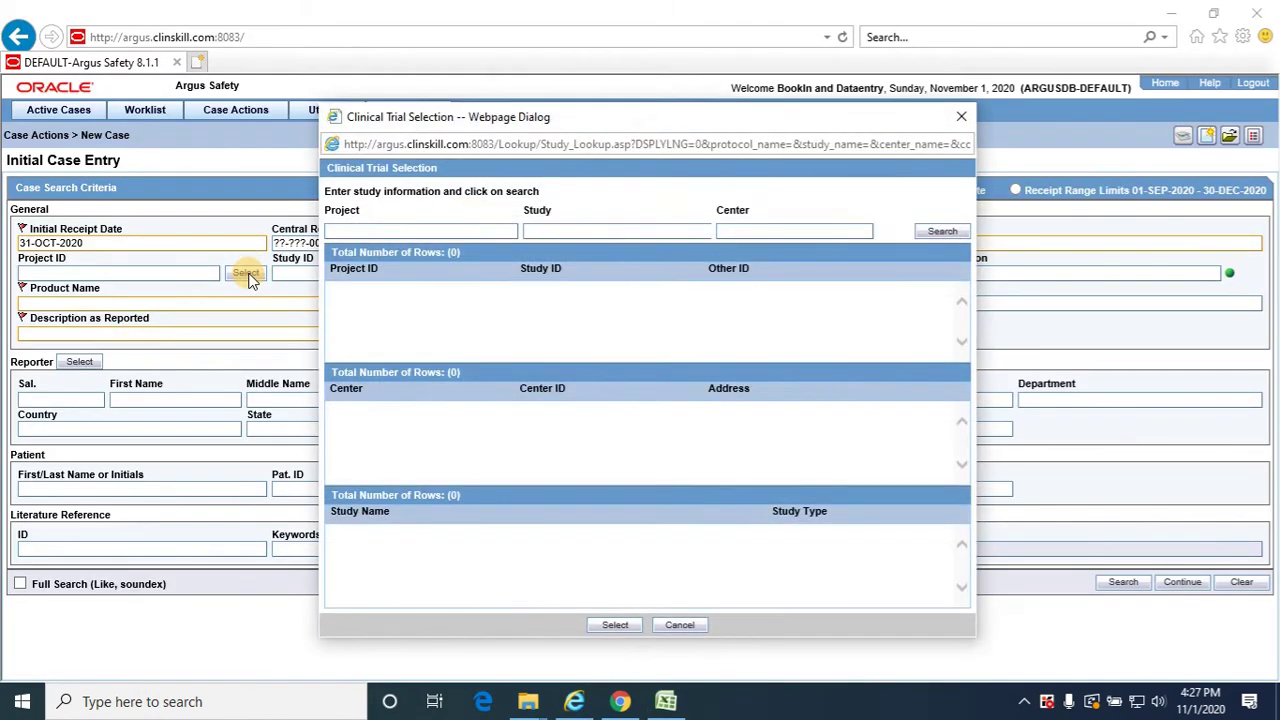
pyautogui.click(607, 231)
pyautogui.write('AMS-Study')
pyautogui.press('Return')
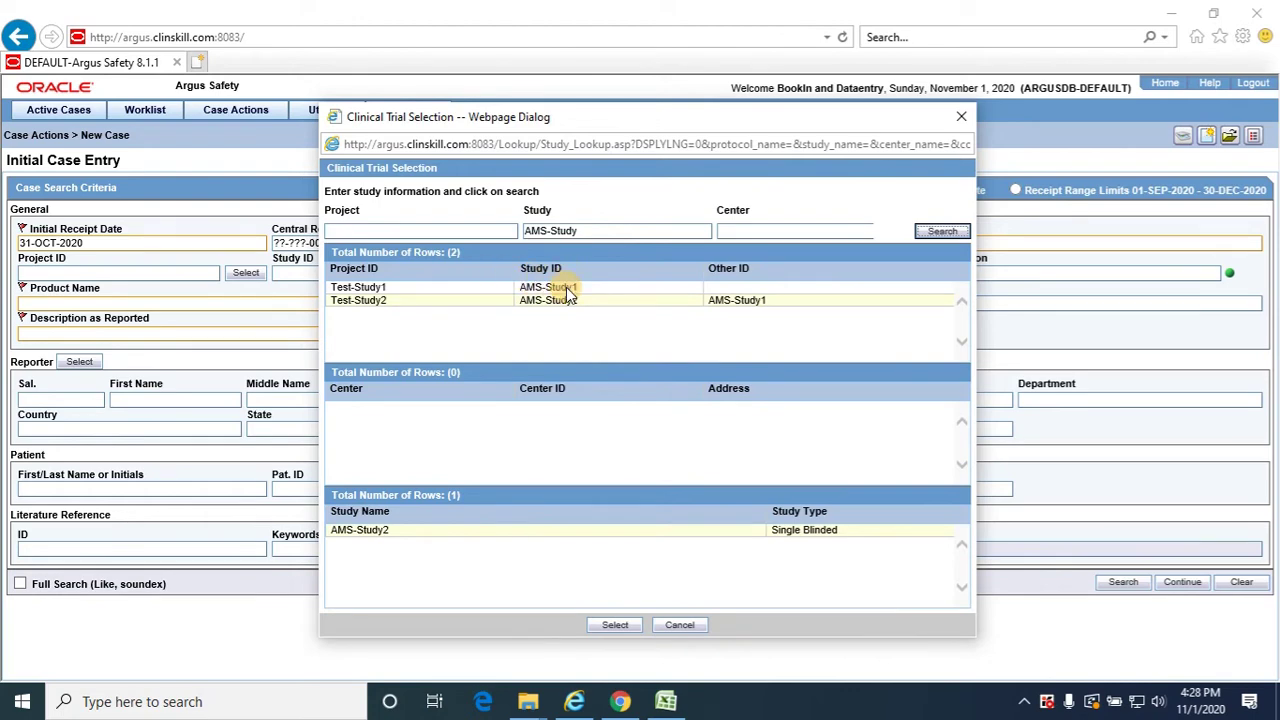
# Select project Test-Study1 with study AMS-Study1, filling in product AMS-Study1
pyautogui.hotkey('alt', 'Tab')
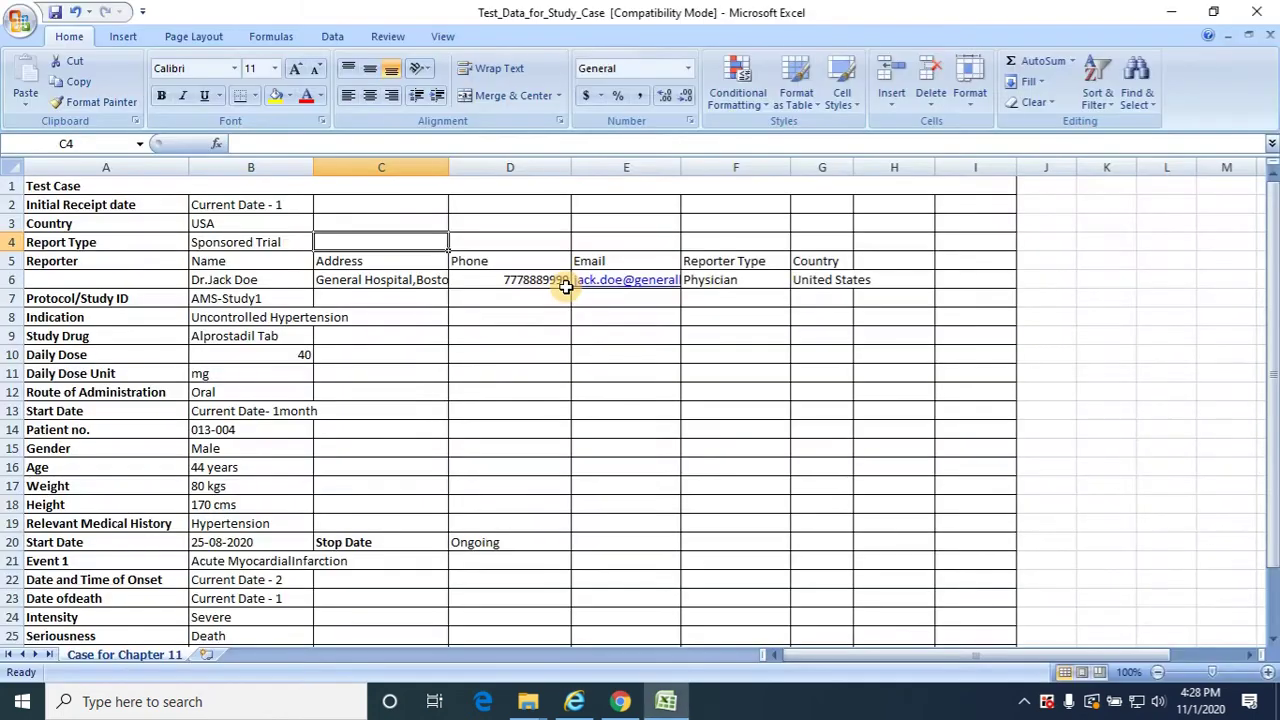
pyautogui.hotkey('alt', 'Tab')
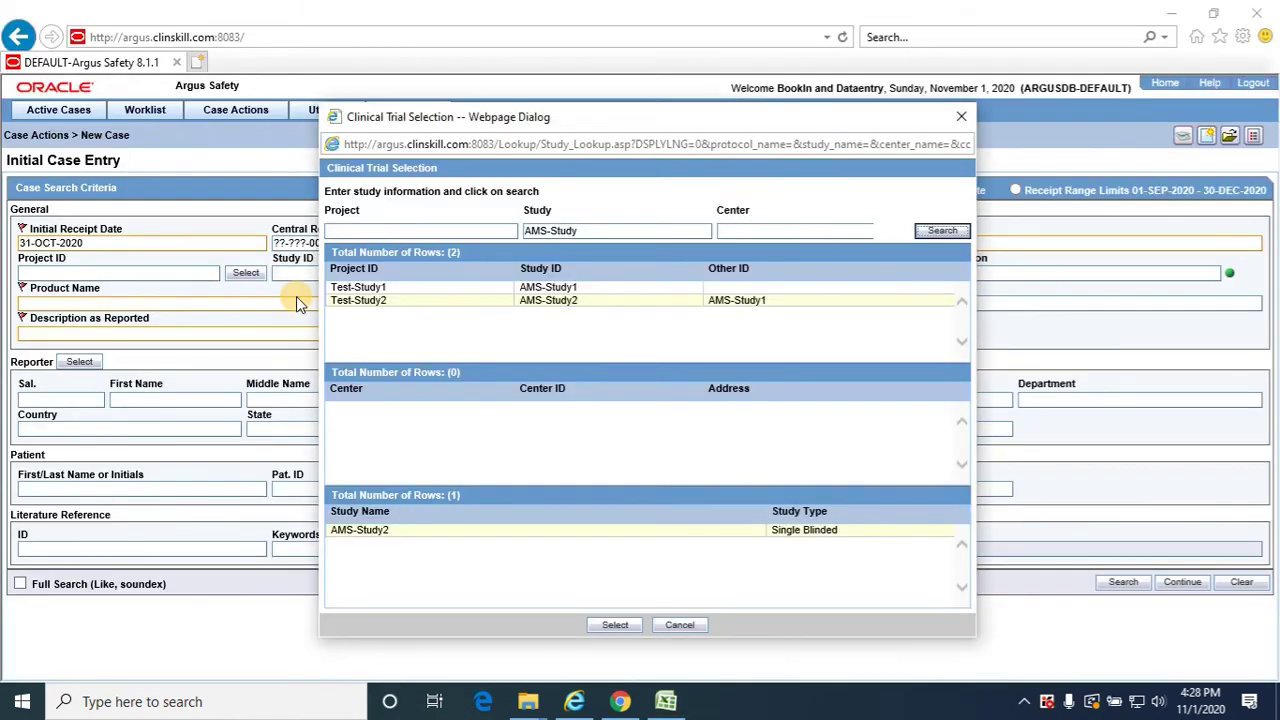
pyautogui.click(448, 287)
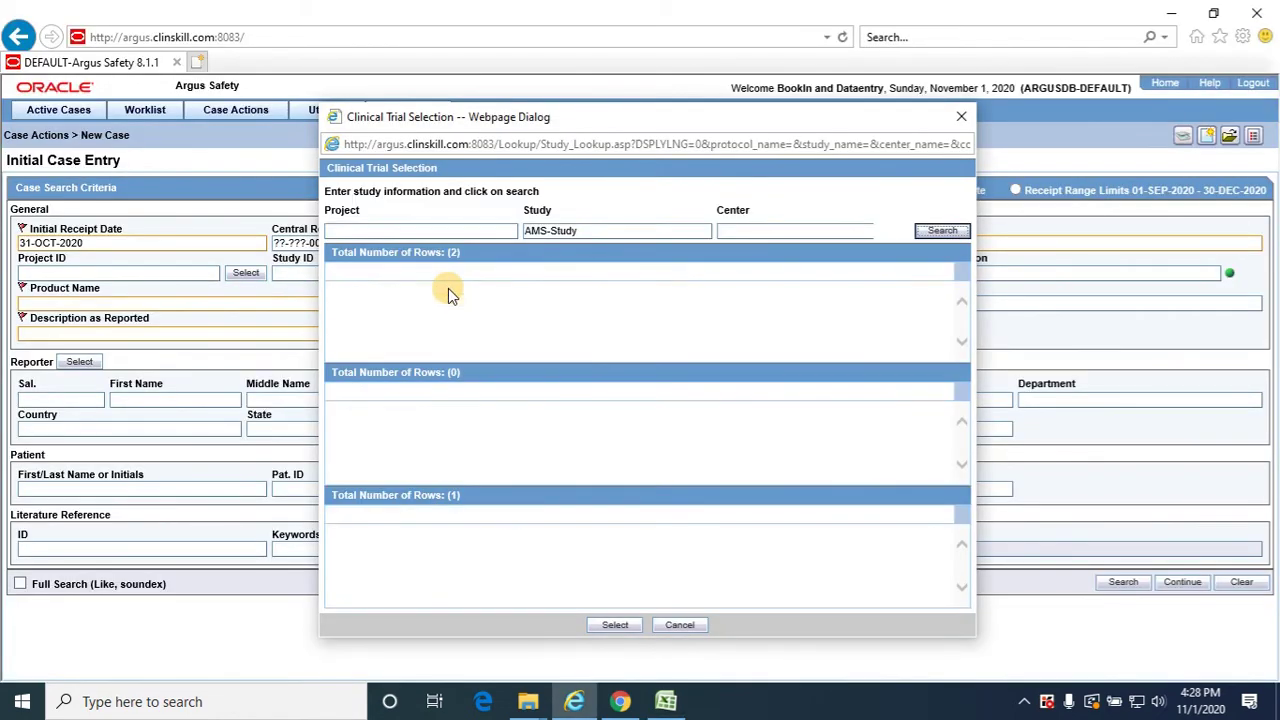
pyautogui.click(616, 626)
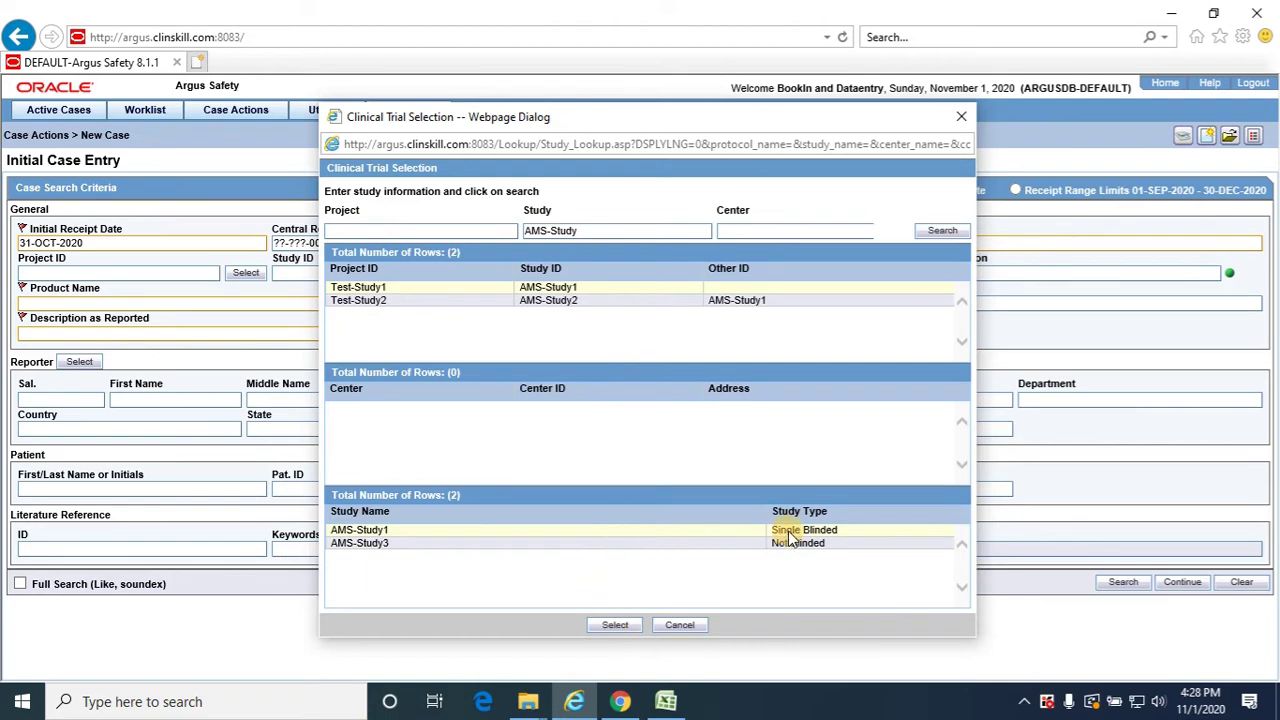
pyautogui.click(620, 627)
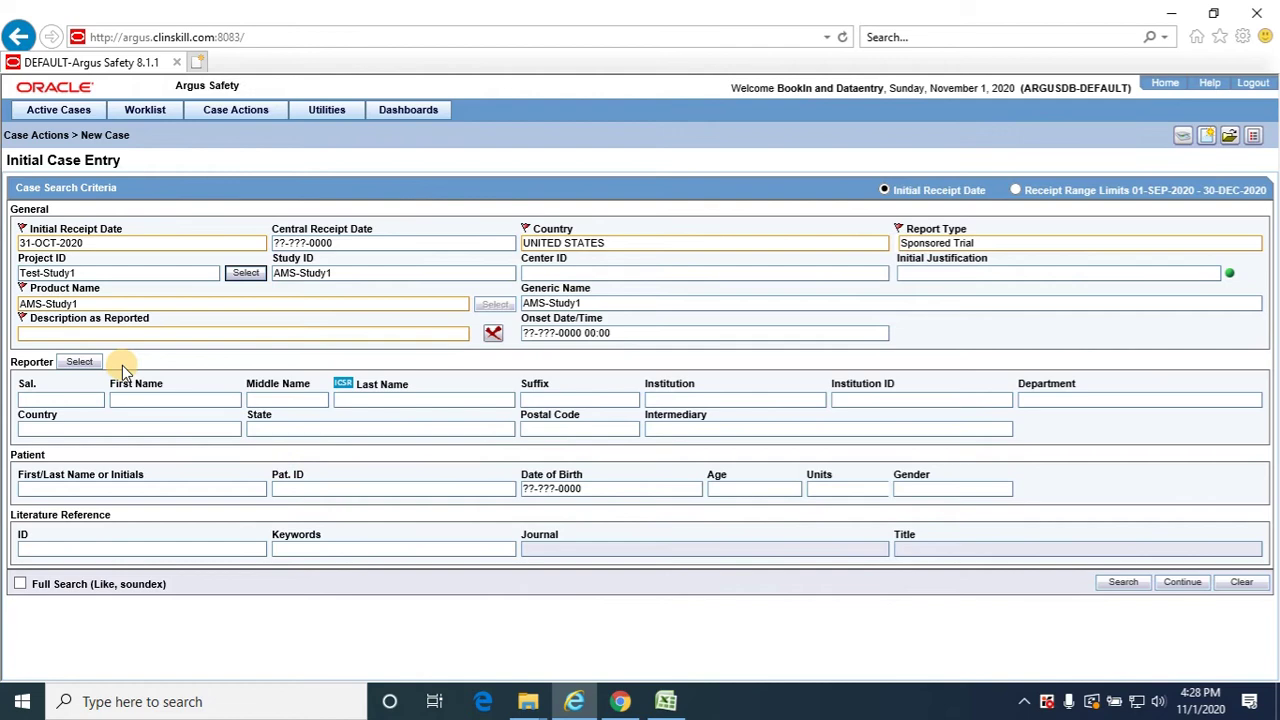
# Enter Encephalitis as the Description as Reported and have it coded
pyautogui.click(330, 333)
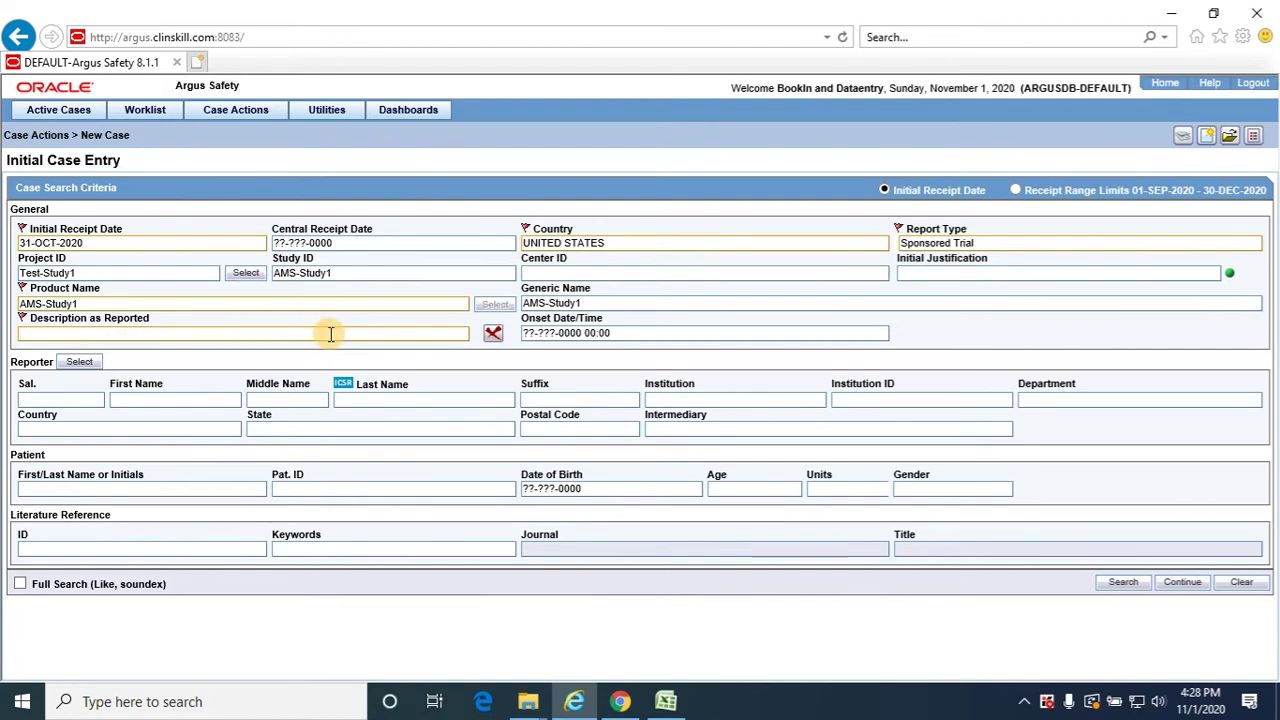
pyautogui.write('Encephalitisa')
pyautogui.press('Tab')
pyautogui.hotkey('alt', 'Tab')
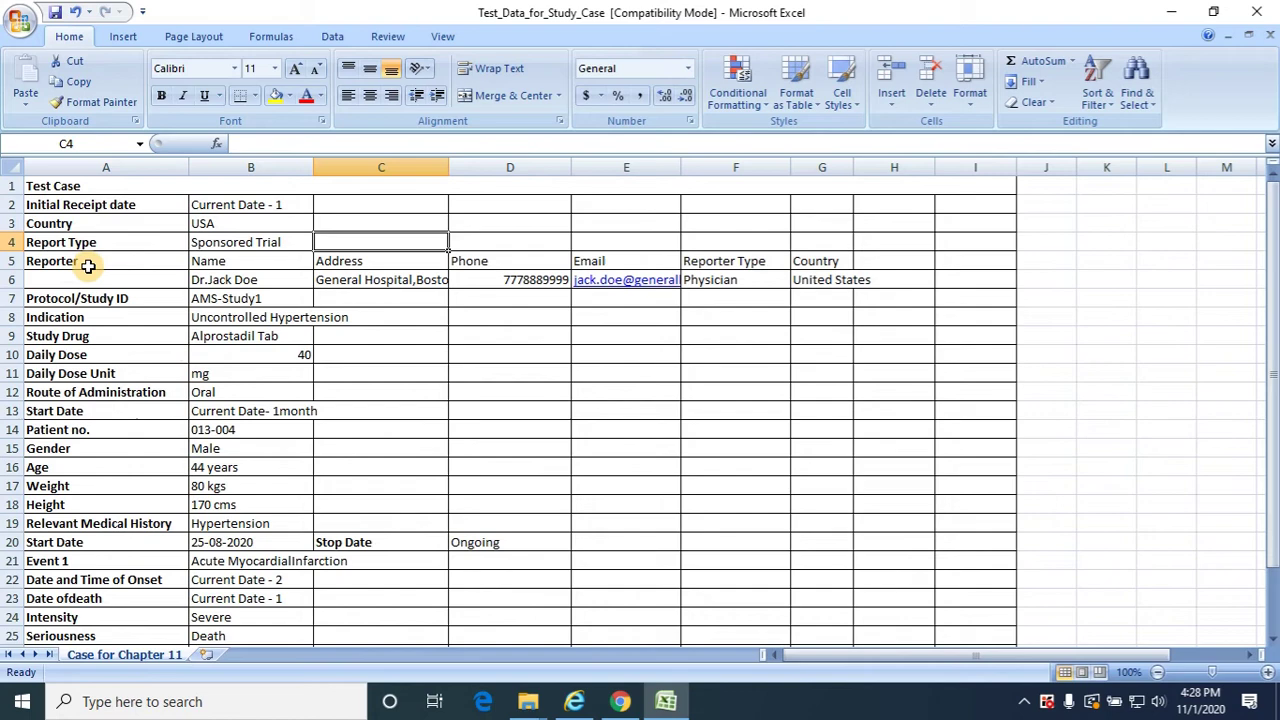
pyautogui.hotkey('alt', 'Tab')
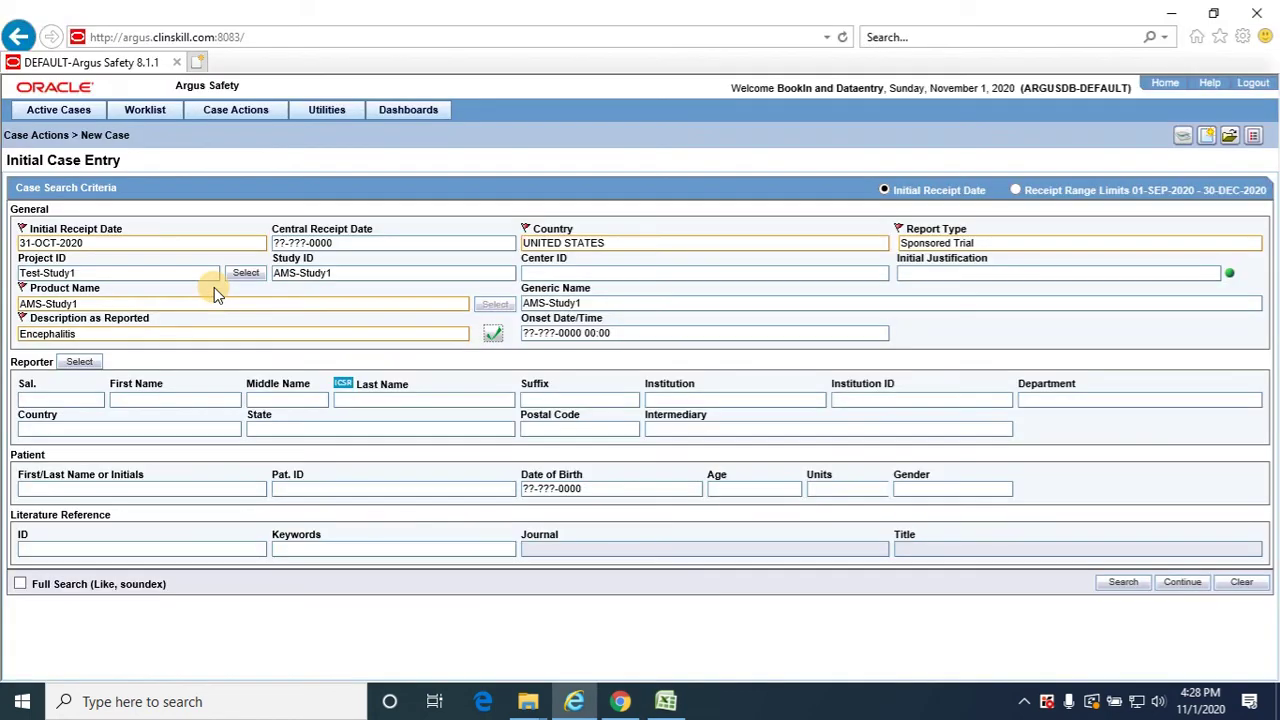
# Enter the reporter as Dr. with first and last name, and reporter country UNITED STATES
pyautogui.click(84, 404)
pyautogui.write('Dr.')
pyautogui.press('Tab')
pyautogui.write('Jack')
pyautogui.press('Tab')
pyautogui.press('Tab')
pyautogui.write('Do')
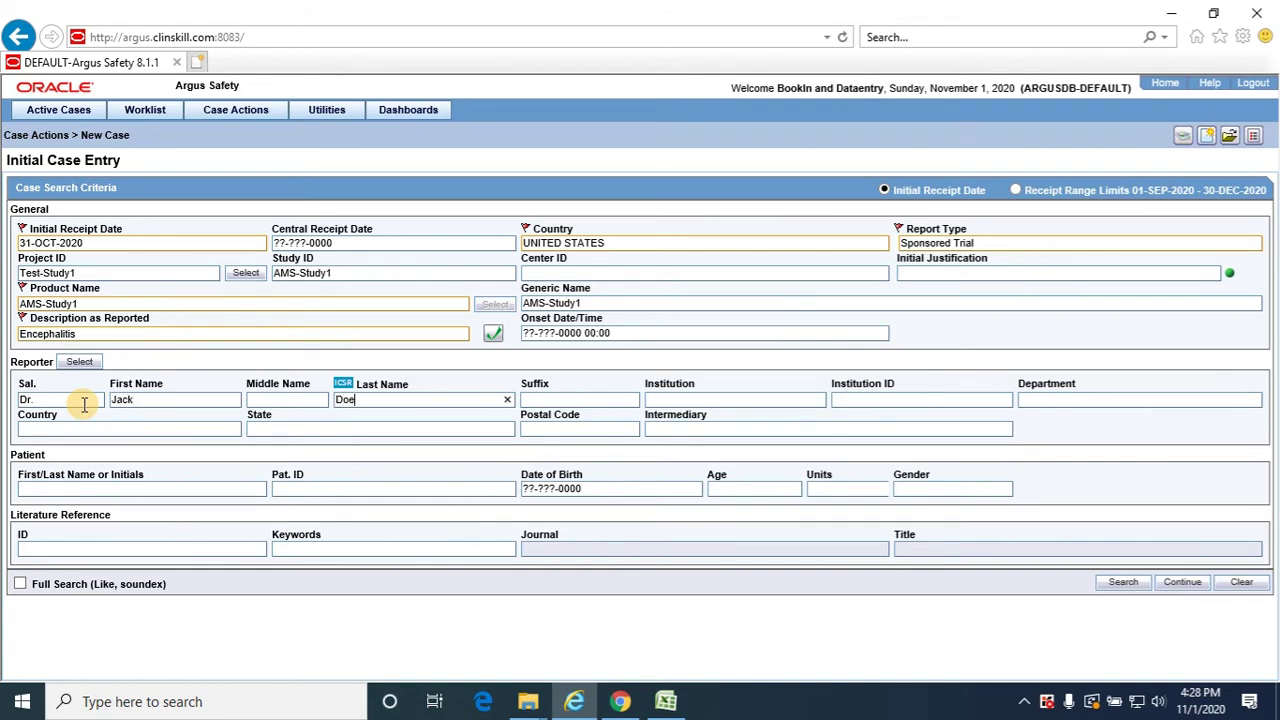
pyautogui.press('Tab')
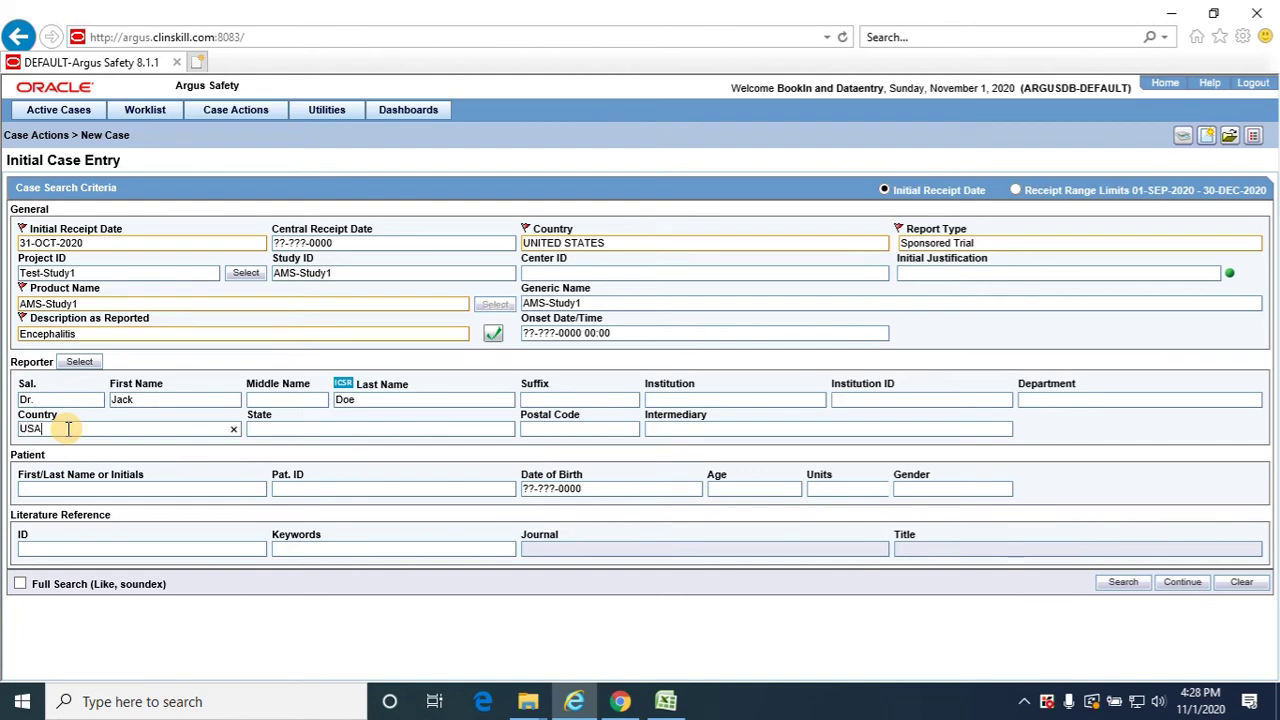
pyautogui.click(67, 428)
pyautogui.write('USA')
pyautogui.press('Tab')
# Copy patient number 013-004 from Excel cell B14
pyautogui.hotkey('alt', 'Tab')
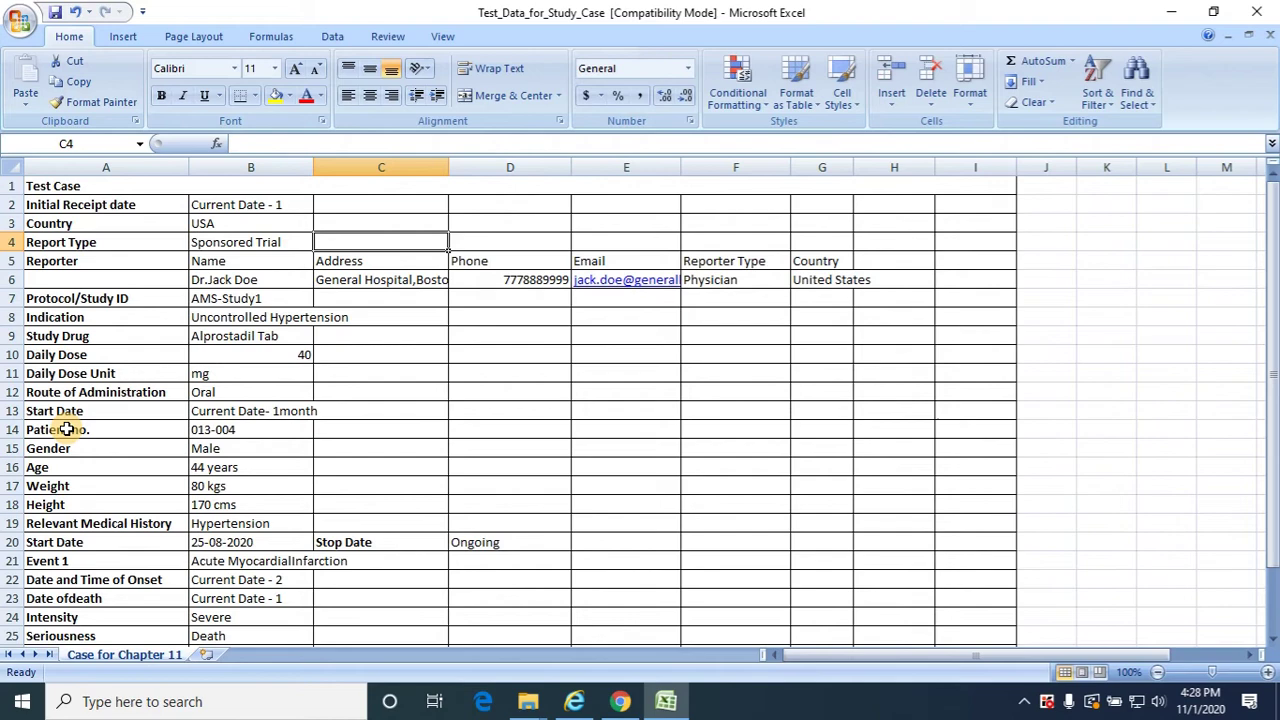
pyautogui.hotkey('alt', 'Tab')
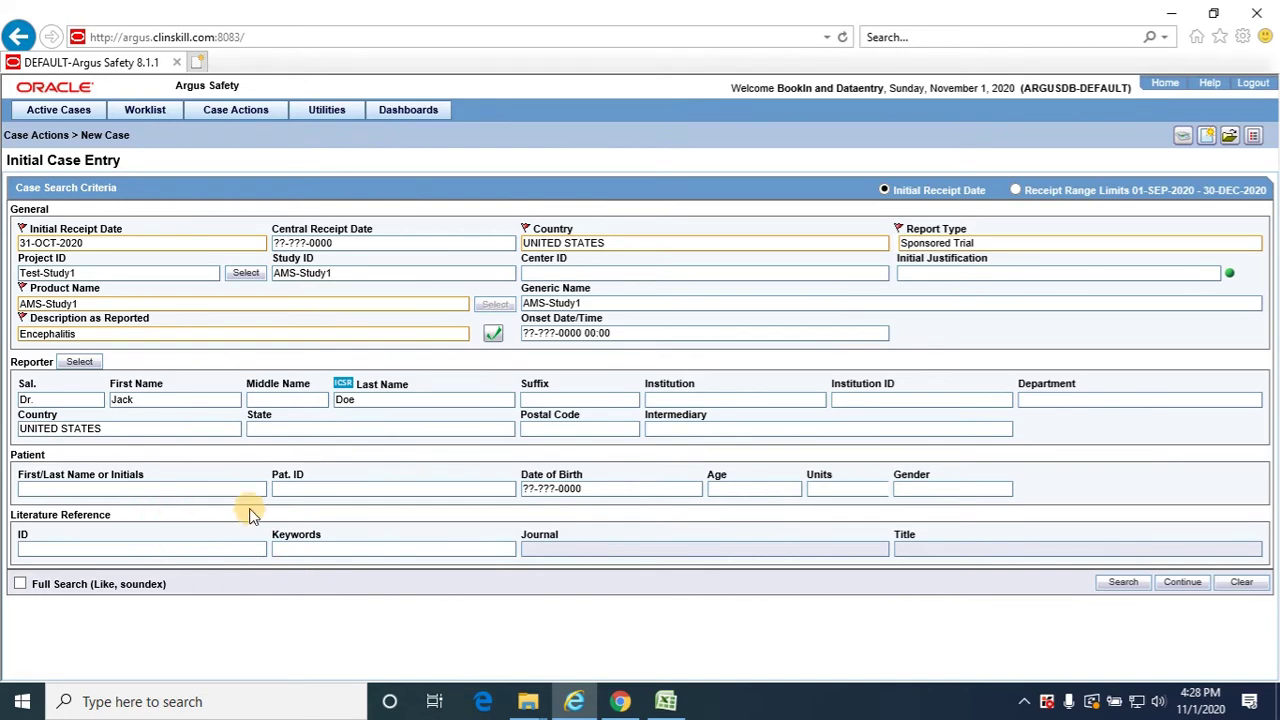
pyautogui.hotkey('alt', 'Tab')
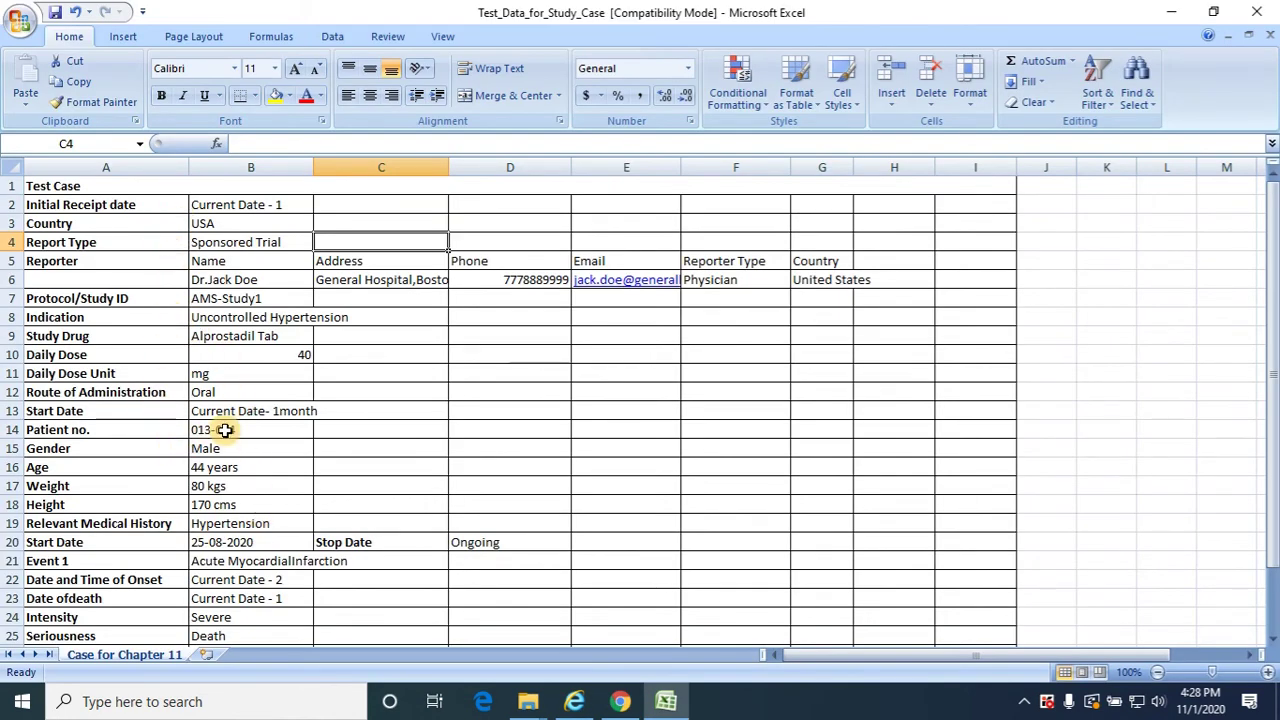
pyautogui.click(236, 430)
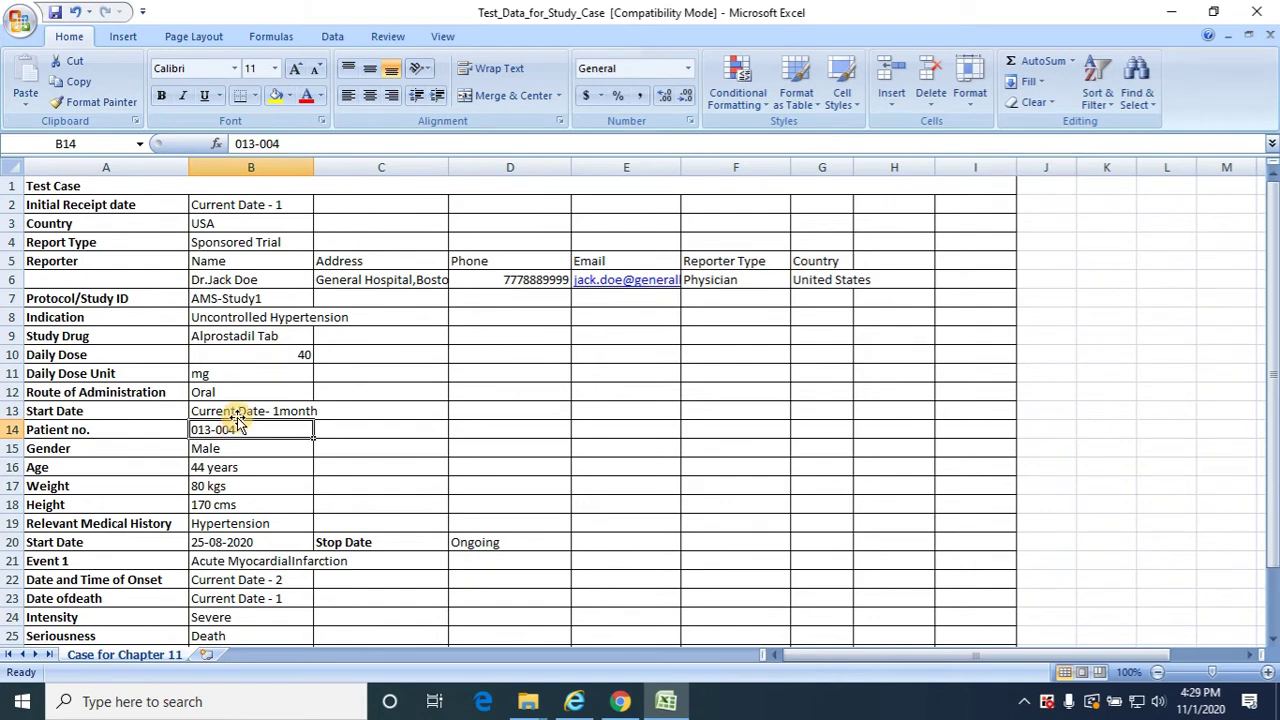
pyautogui.hotkey('ctrl', 'c')
pyautogui.hotkey('alt', 'Tab')
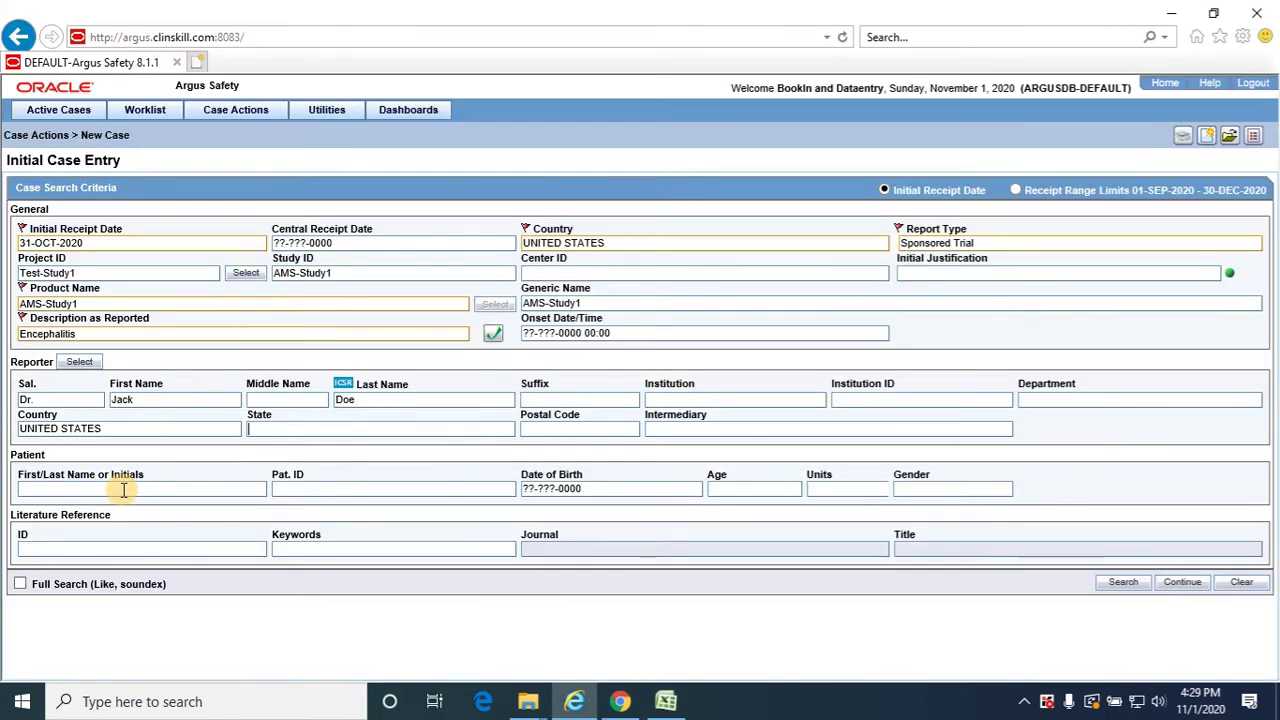
pyautogui.hotkey('alt', 'Tab')
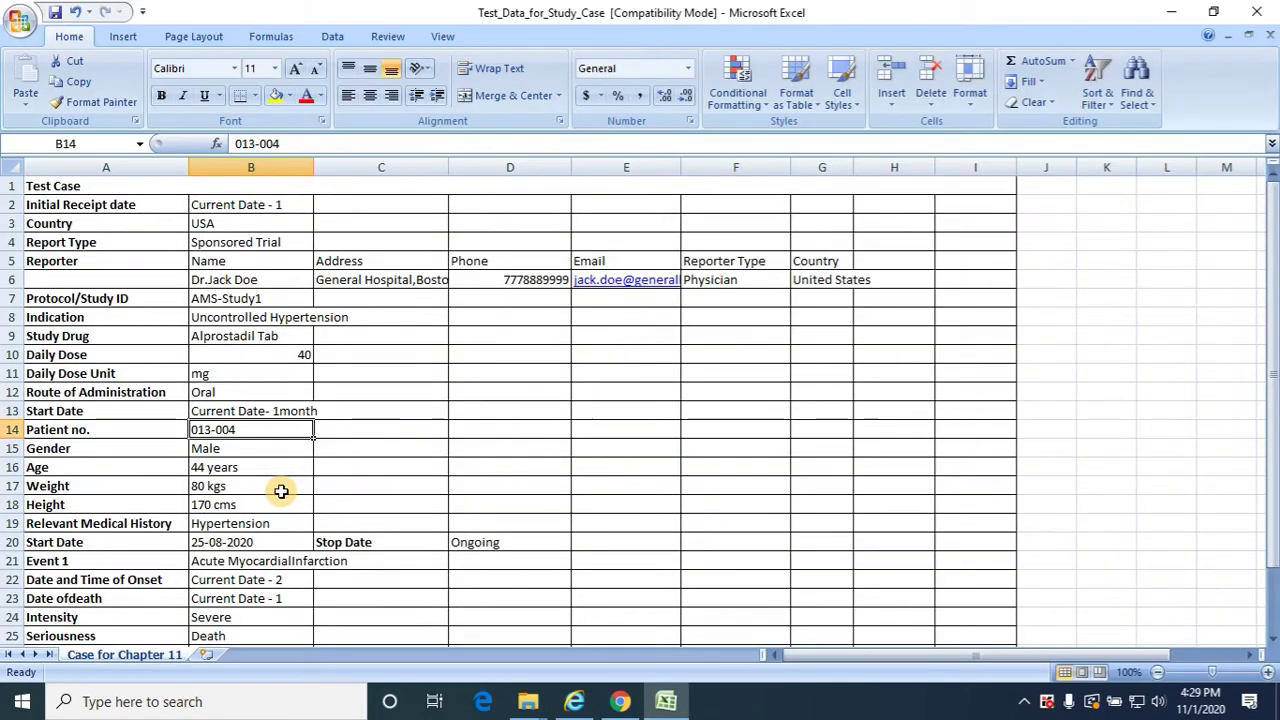
pyautogui.click(288, 146)
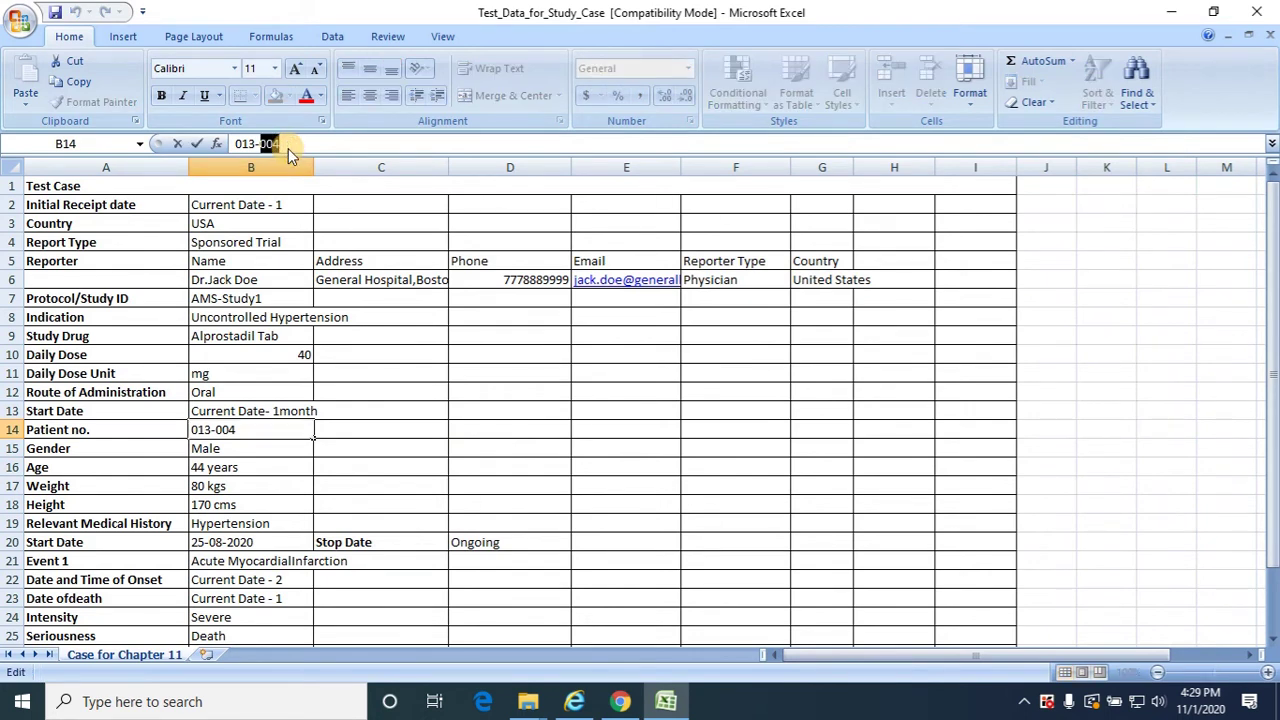
pyautogui.hotkey('shift', 'Home')
pyautogui.hotkey('alt', 'Tab')
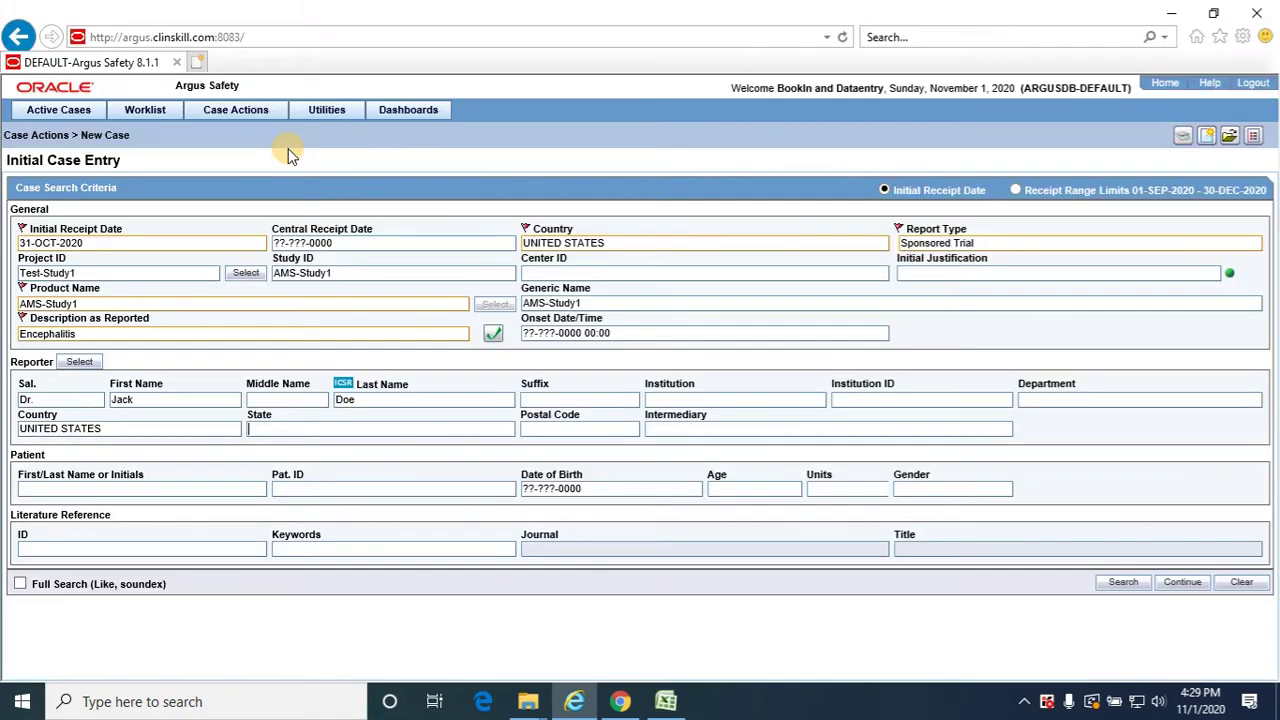
pyautogui.click(394, 489)
pyautogui.hotkey('ctrl', 'v')
pyautogui.press('Tab')
# Rename the Excel label in A14 from 'Patient no.' to 'Patient ID'
pyautogui.hotkey('alt', 'Tab')
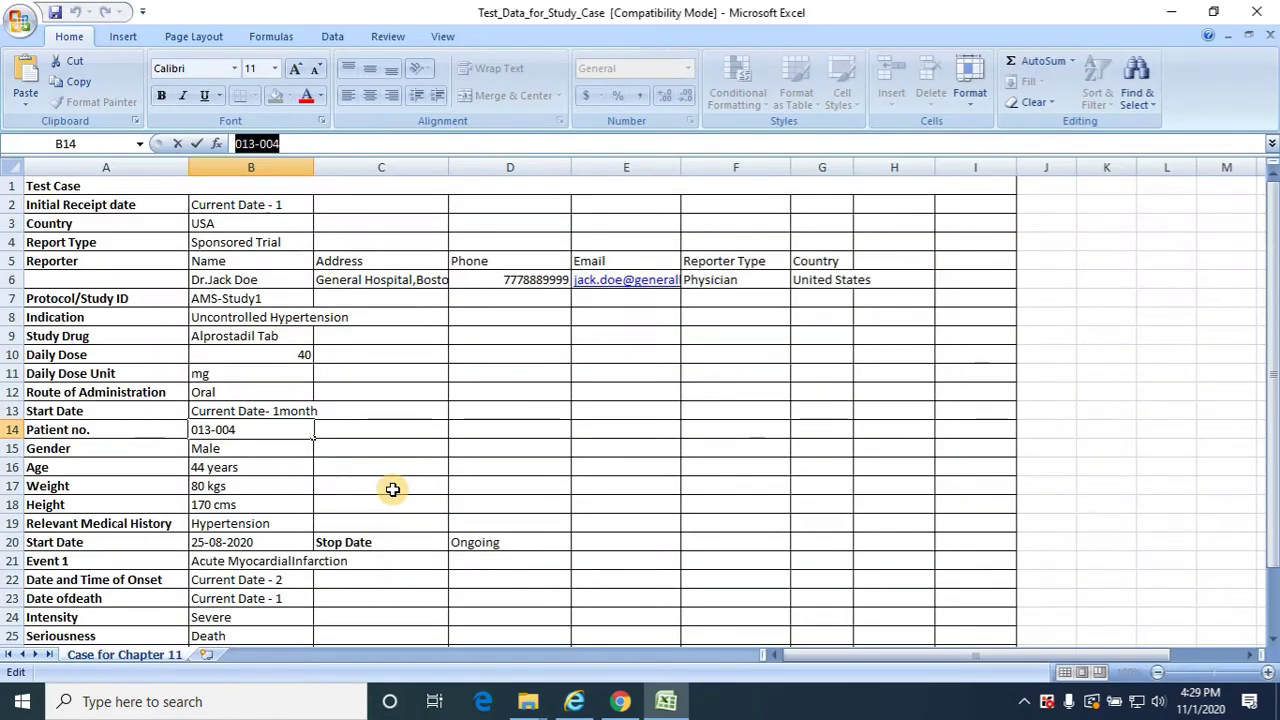
pyautogui.click(157, 427)
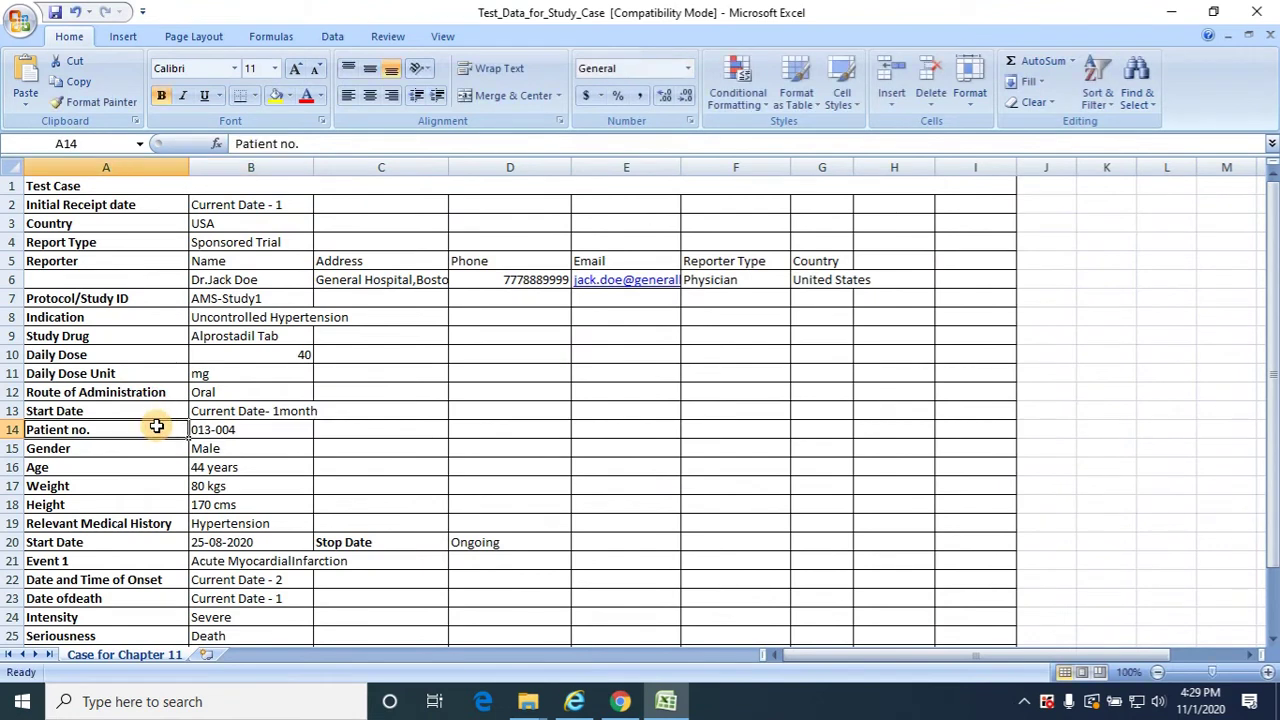
pyautogui.doubleClick(157, 427)
pyautogui.press('BackSpace')
pyautogui.press('BackSpace')
pyautogui.press('BackSpace')
pyautogui.press('BackSpace')
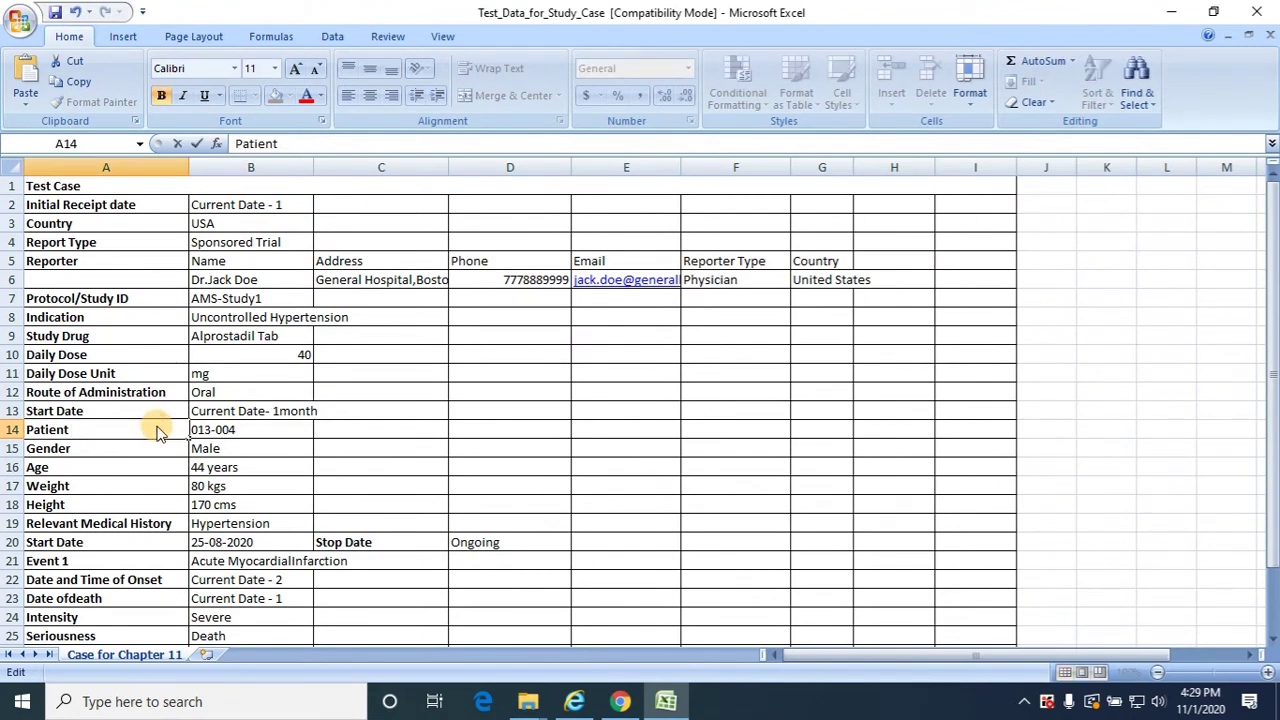
pyautogui.write('ID')
pyautogui.press('Tab')
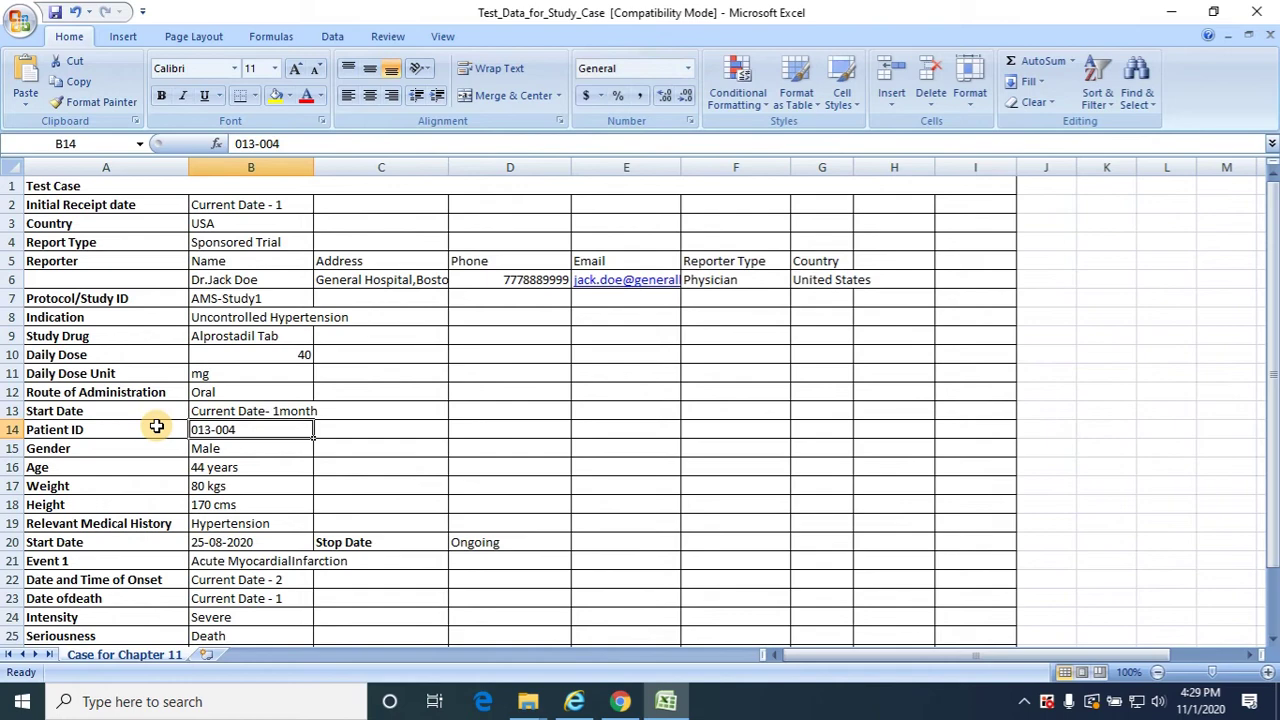
pyautogui.hotkey('alt', 'Tab')
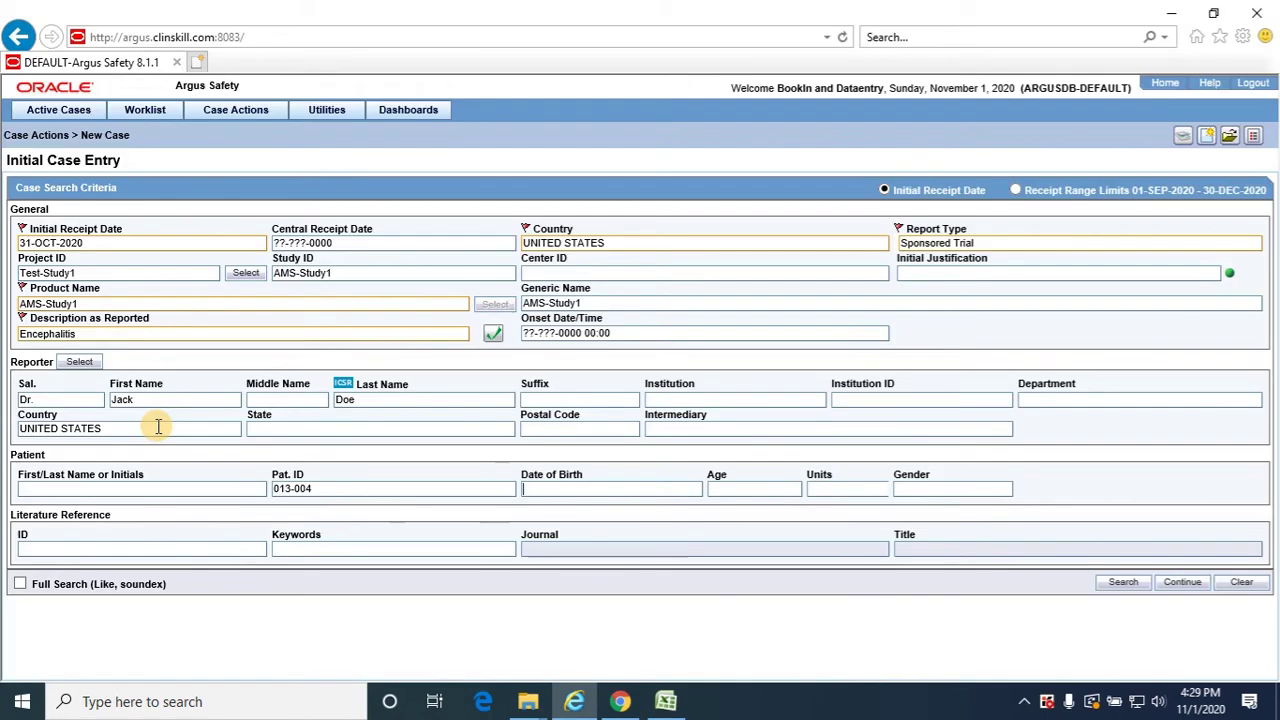
# Set the patient's gender to Male and age to 44 Years
pyautogui.click(949, 490)
pyautogui.write('male')
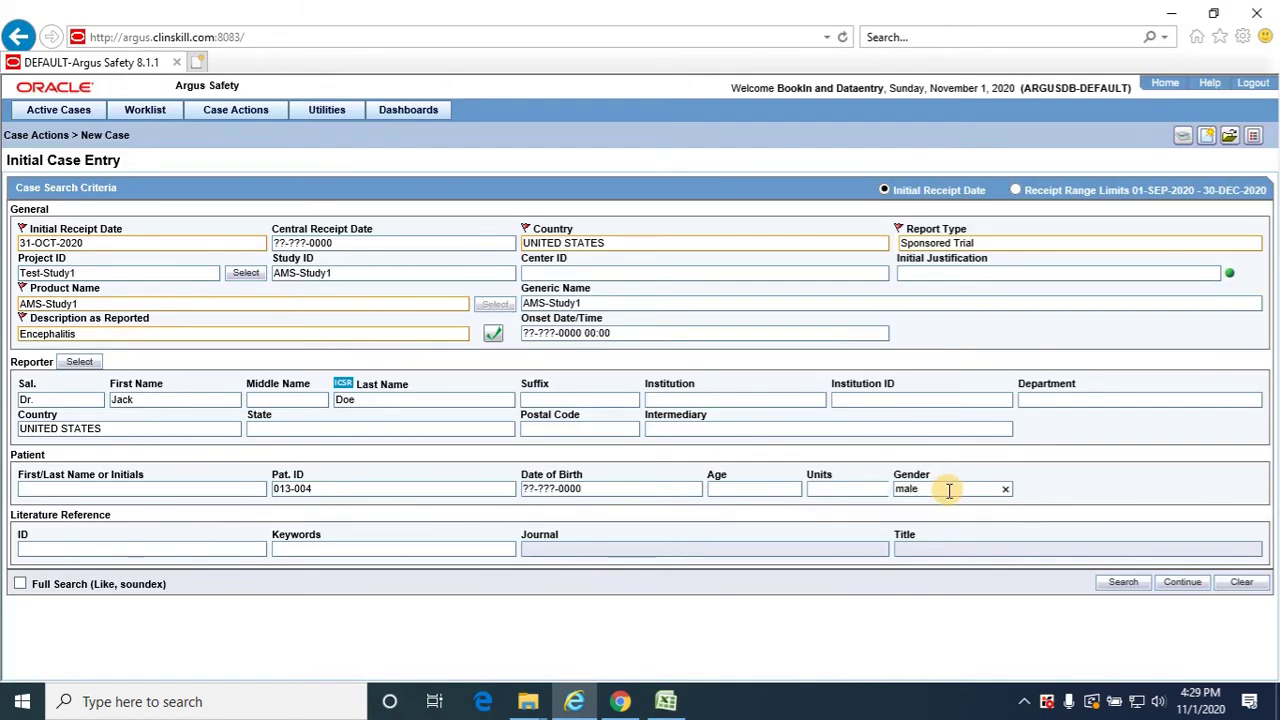
pyautogui.click(766, 486)
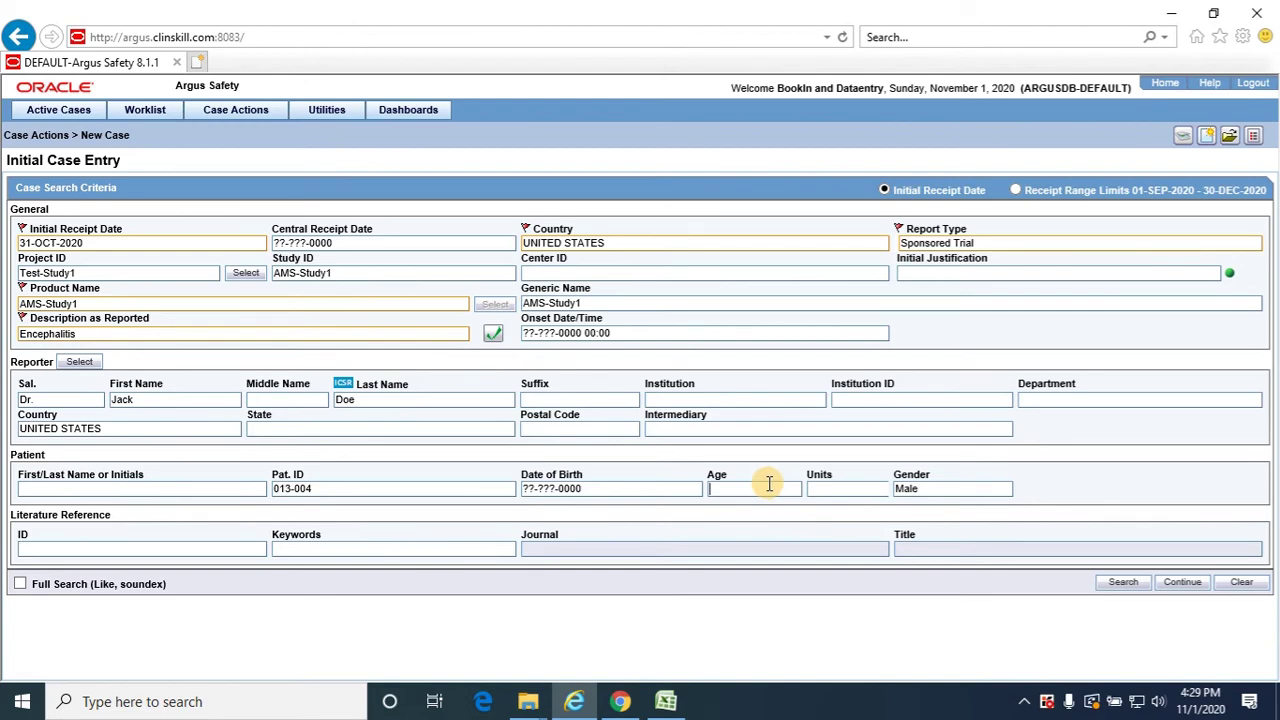
pyautogui.write('44')
pyautogui.press('Tab')
pyautogui.hotkey('alt', 'Tab')
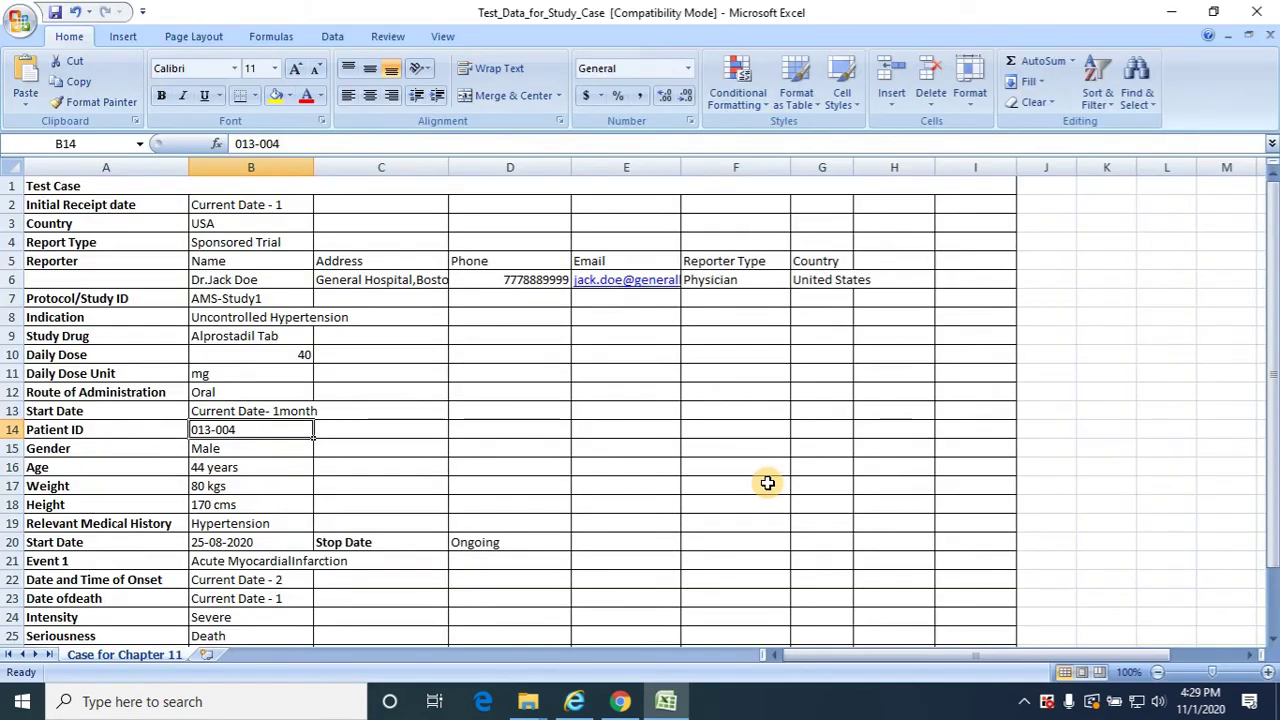
pyautogui.hotkey('alt', 'Tab')
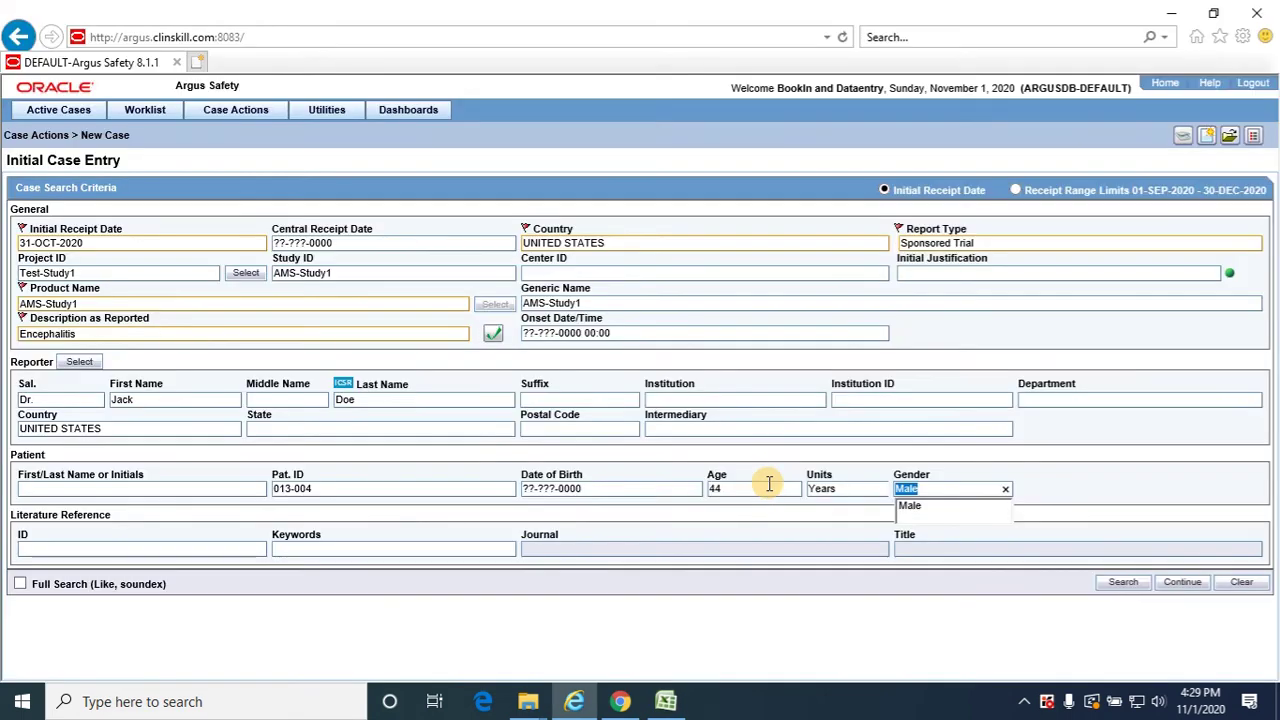
# Book in the case as serious with Death criterion and open created case 20US000974
pyautogui.click(1186, 585)
pyautogui.hotkey('alt', 'Tab')
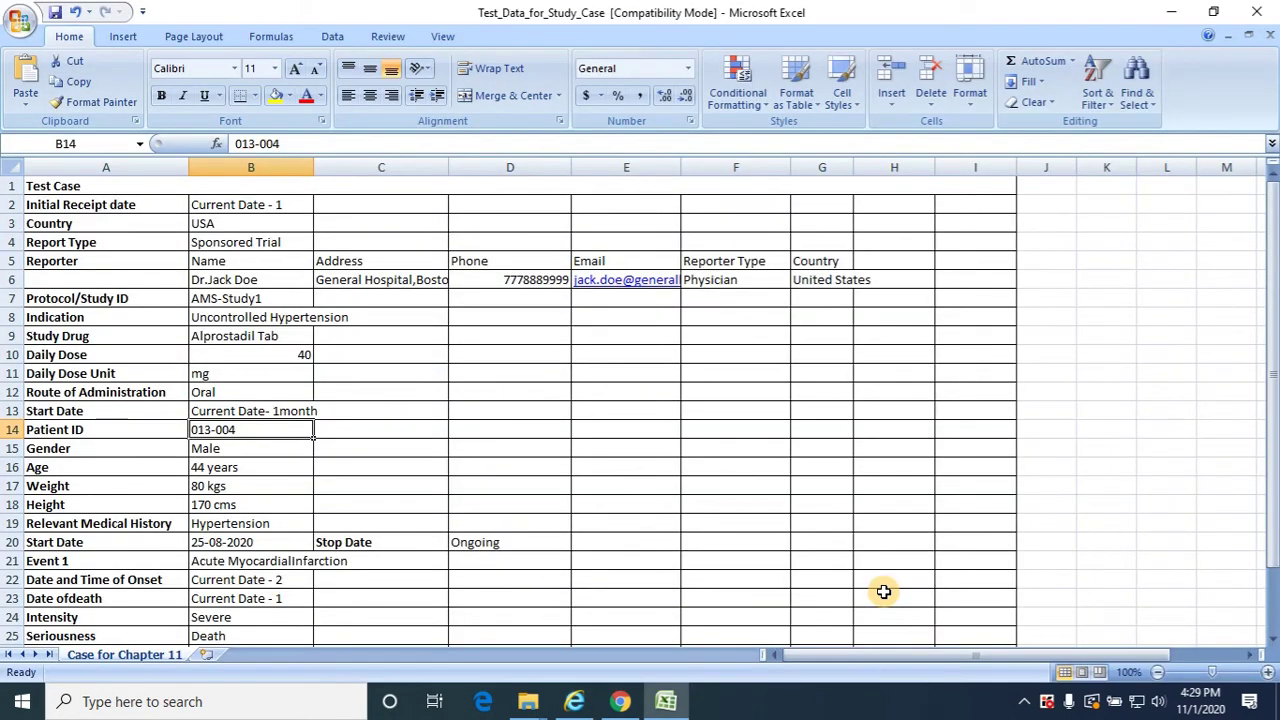
pyautogui.hotkey('alt', 'Tab')
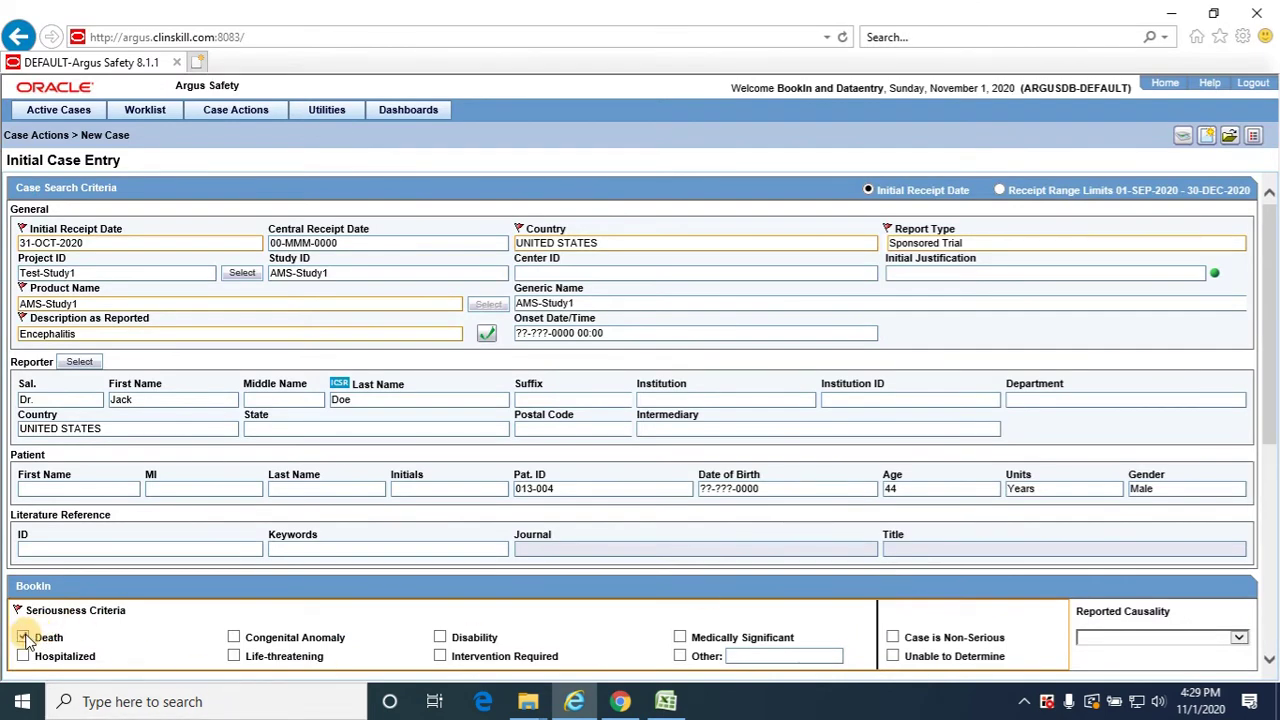
pyautogui.moveTo(1271, 400); pyautogui.dragTo(1275, 625)
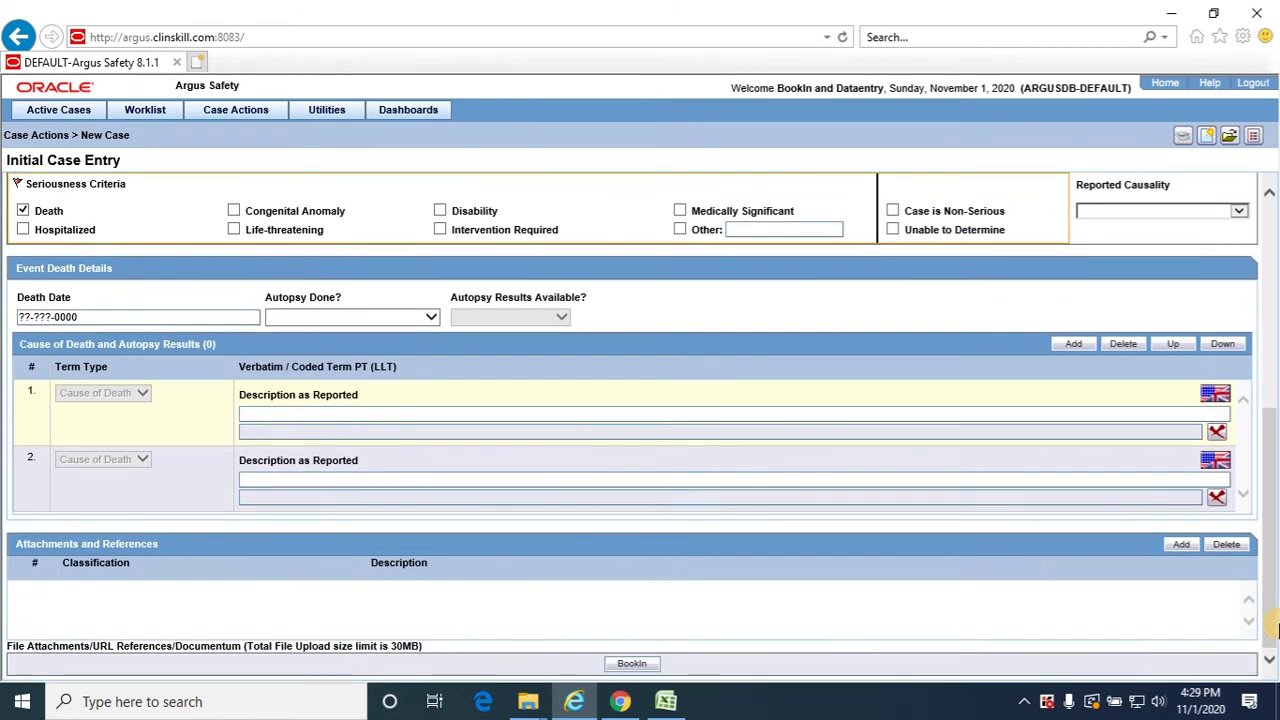
pyautogui.click(638, 666)
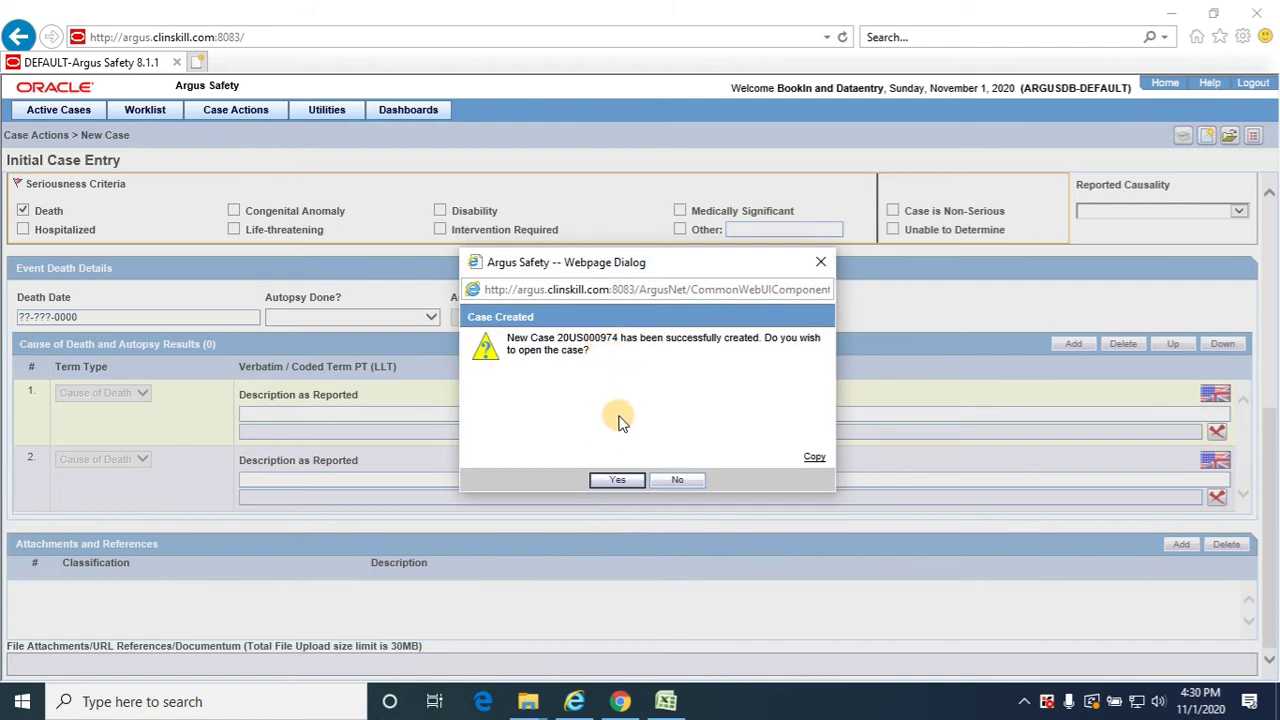
pyautogui.click(620, 482)
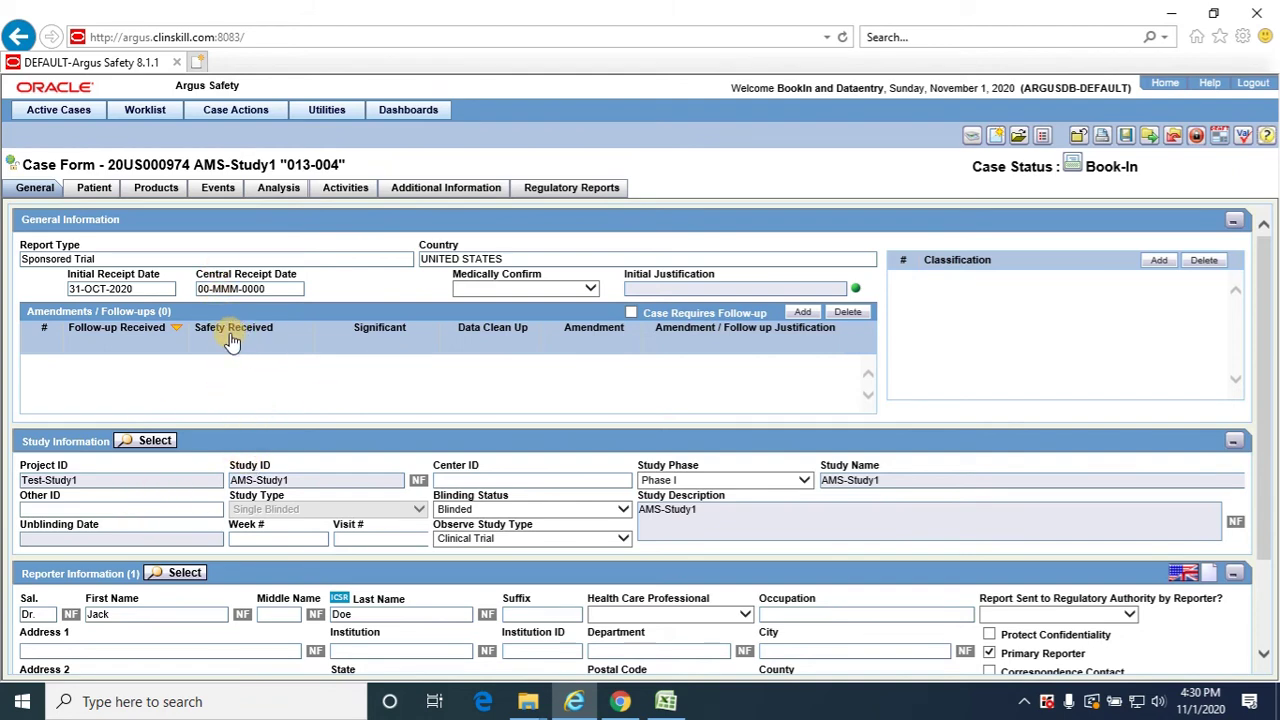
# Mark the reporter as a health care professional with reporter type Physician
pyautogui.click(746, 618)
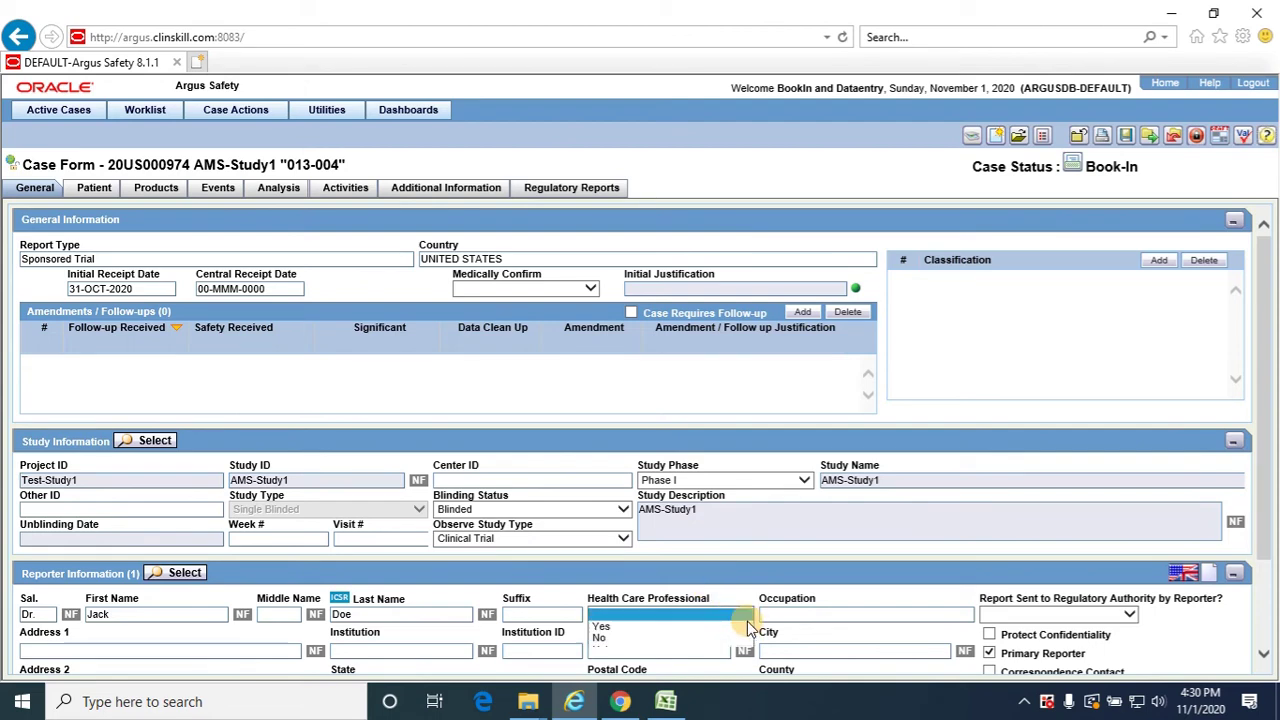
pyautogui.click(663, 621)
pyautogui.moveTo(1268, 406); pyautogui.dragTo(1272, 530)
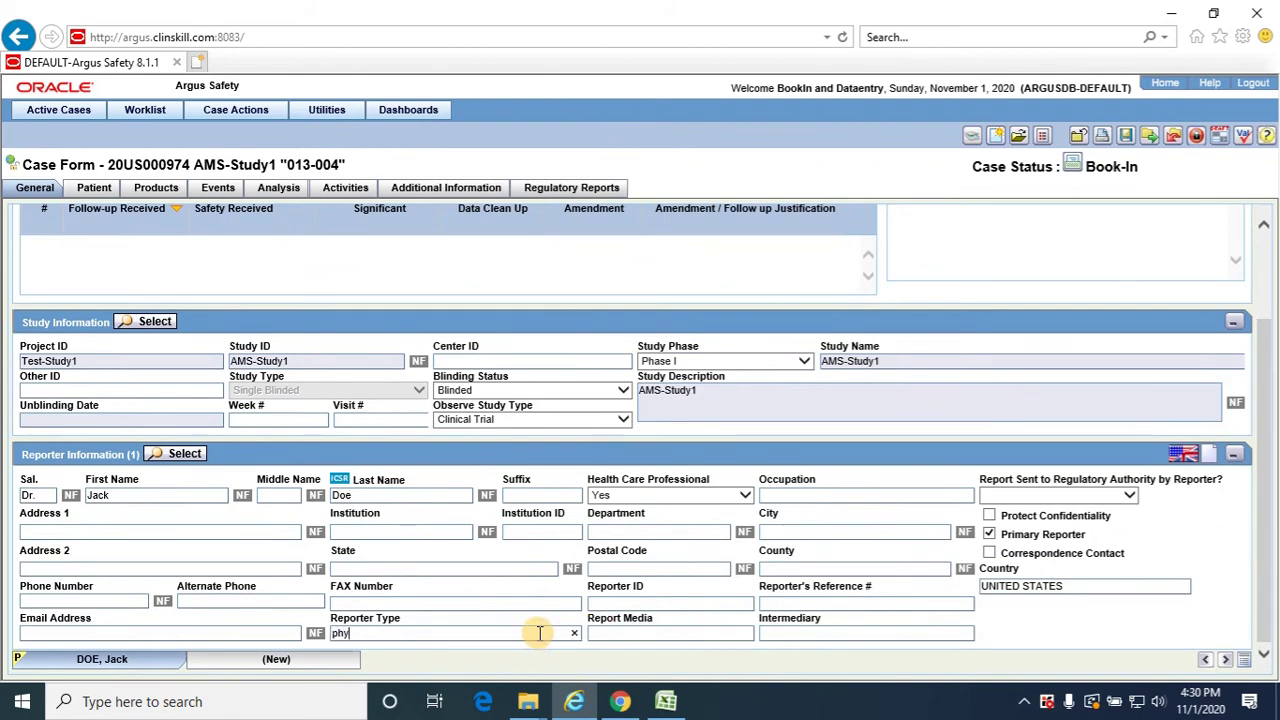
pyautogui.press('Tab')
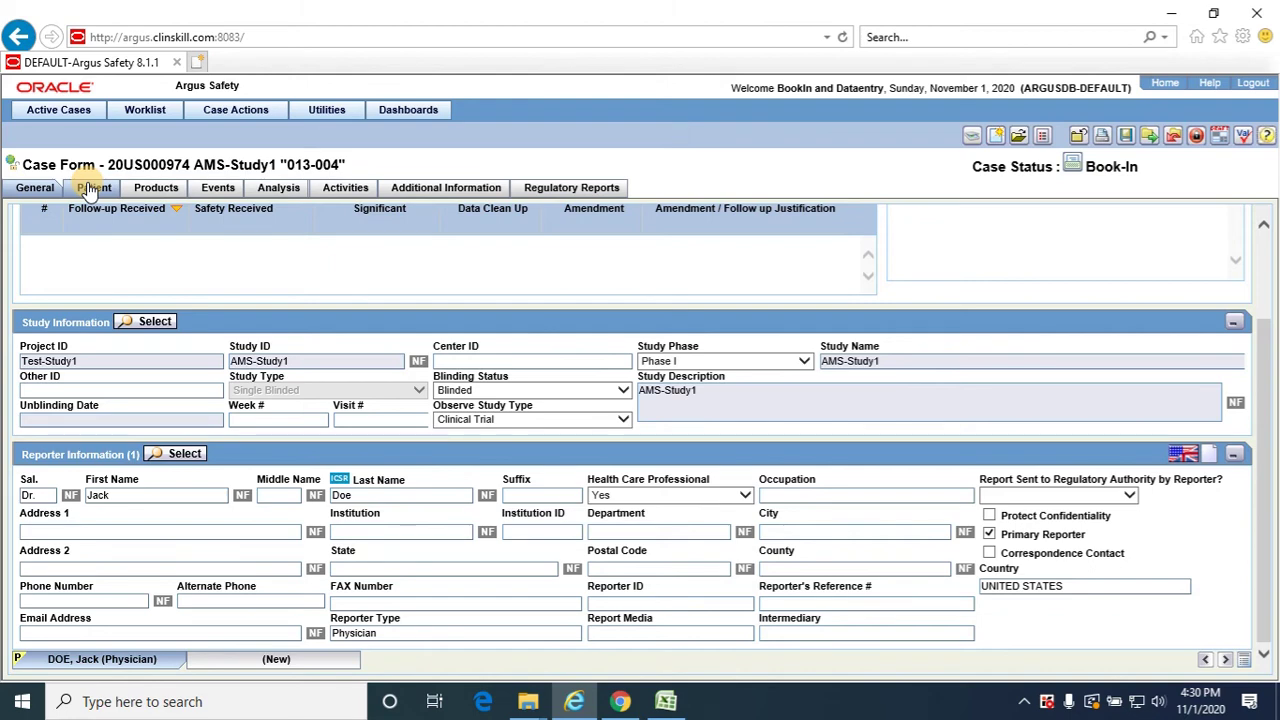
# Copy the reporter's phone number from Excel D6 into the phone field
pyautogui.hotkey('alt', 'Tab')
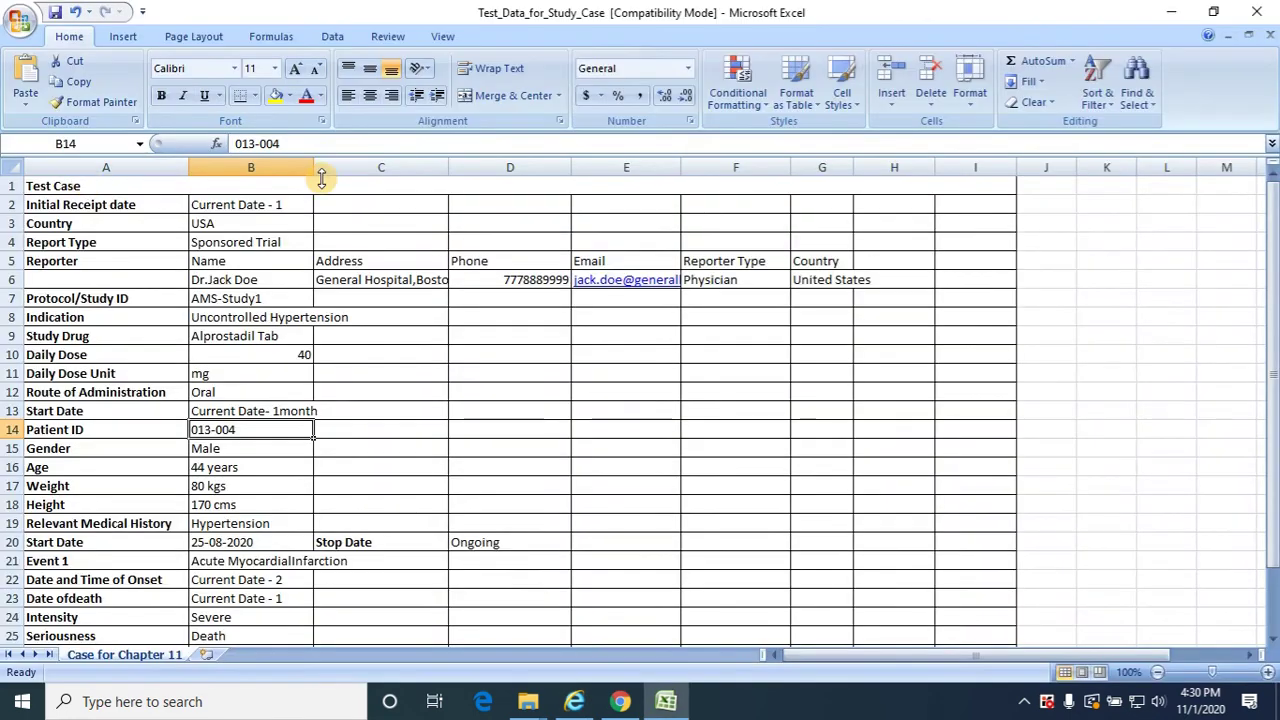
pyautogui.click(486, 278)
pyautogui.hotkey('ctrl', 'c')
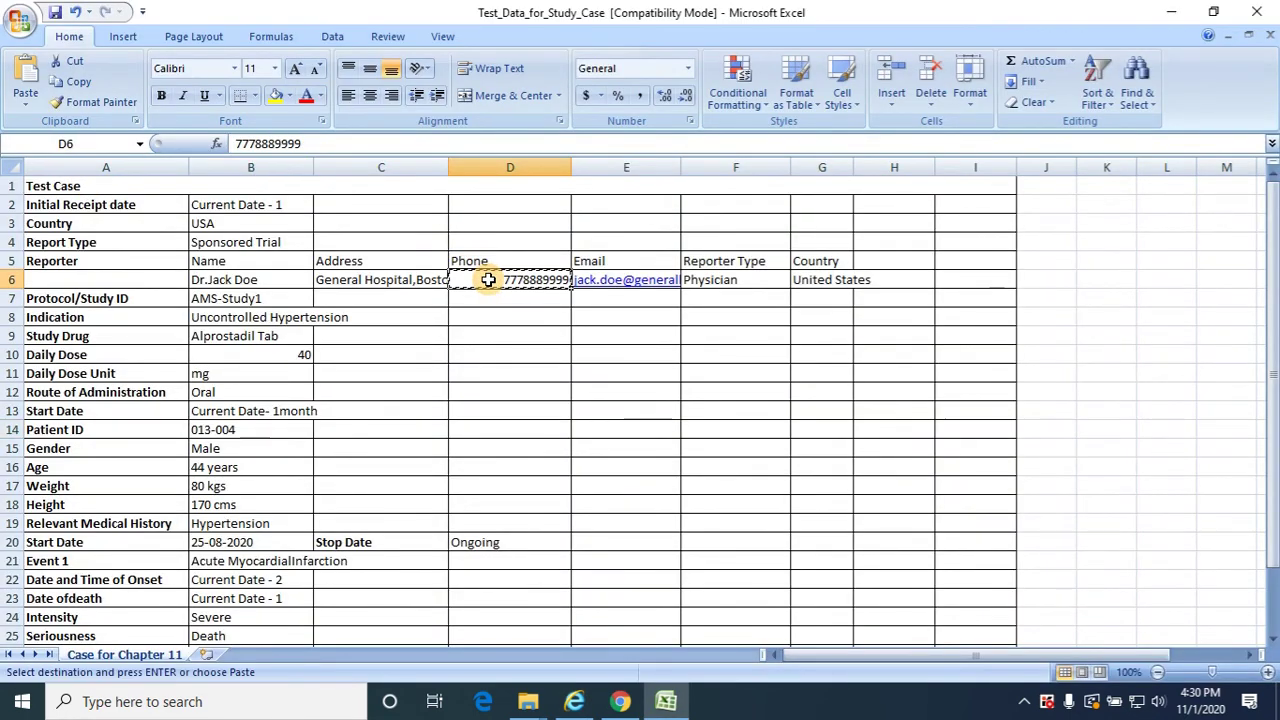
pyautogui.hotkey('alt', 'Tab')
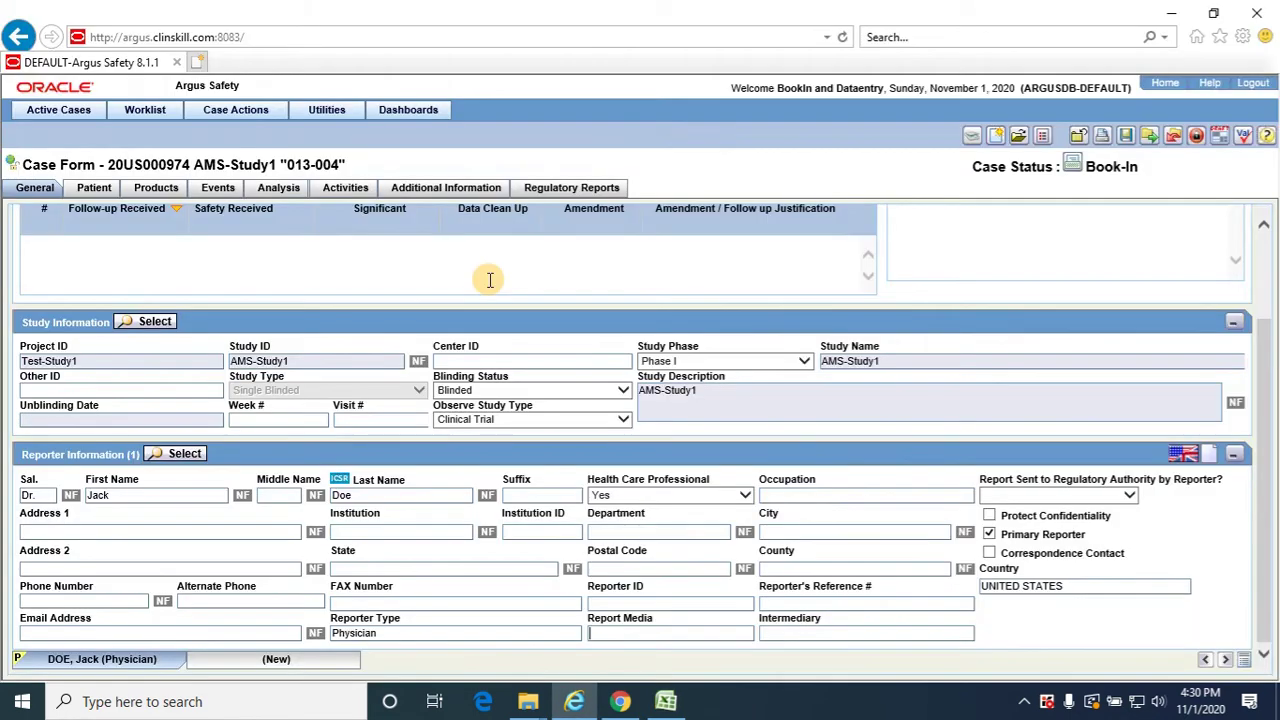
pyautogui.hotkey('ctrl', 'v')
pyautogui.click(106, 601)
pyautogui.hotkey('ctrl', 'v')
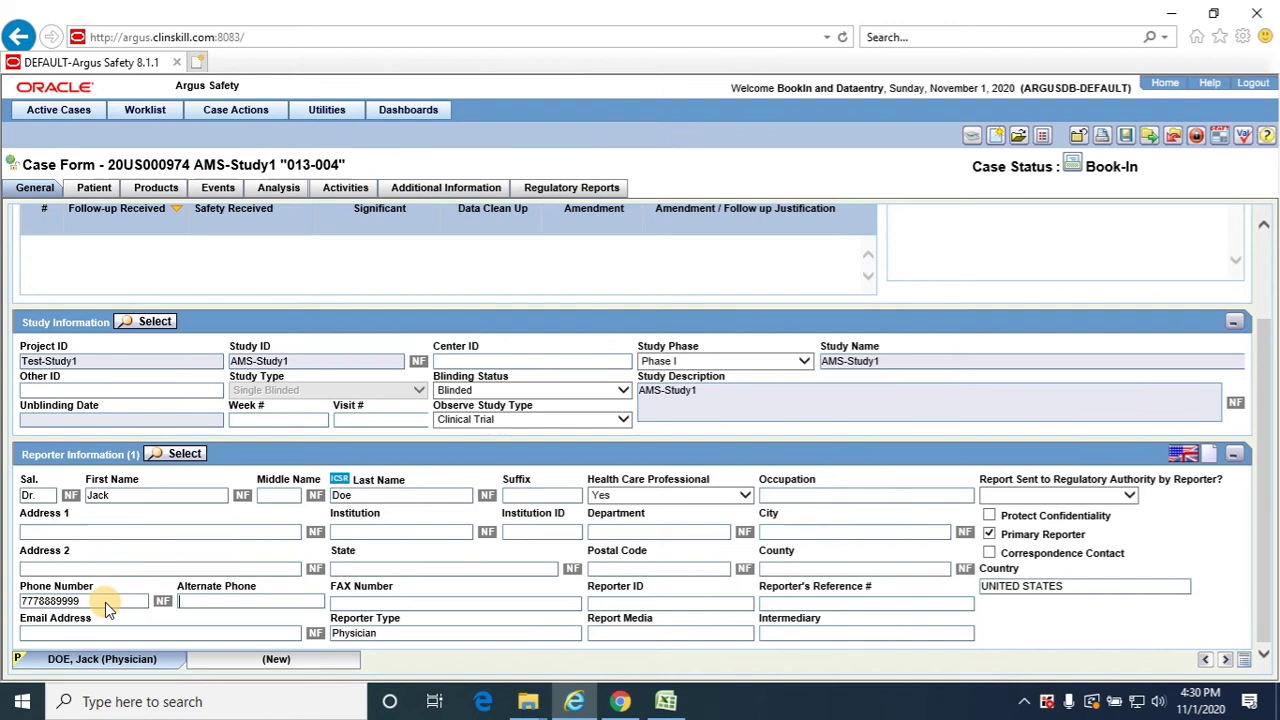
# Copy the reporter's address from Excel C6 into Address 1
pyautogui.hotkey('alt', 'Tab')
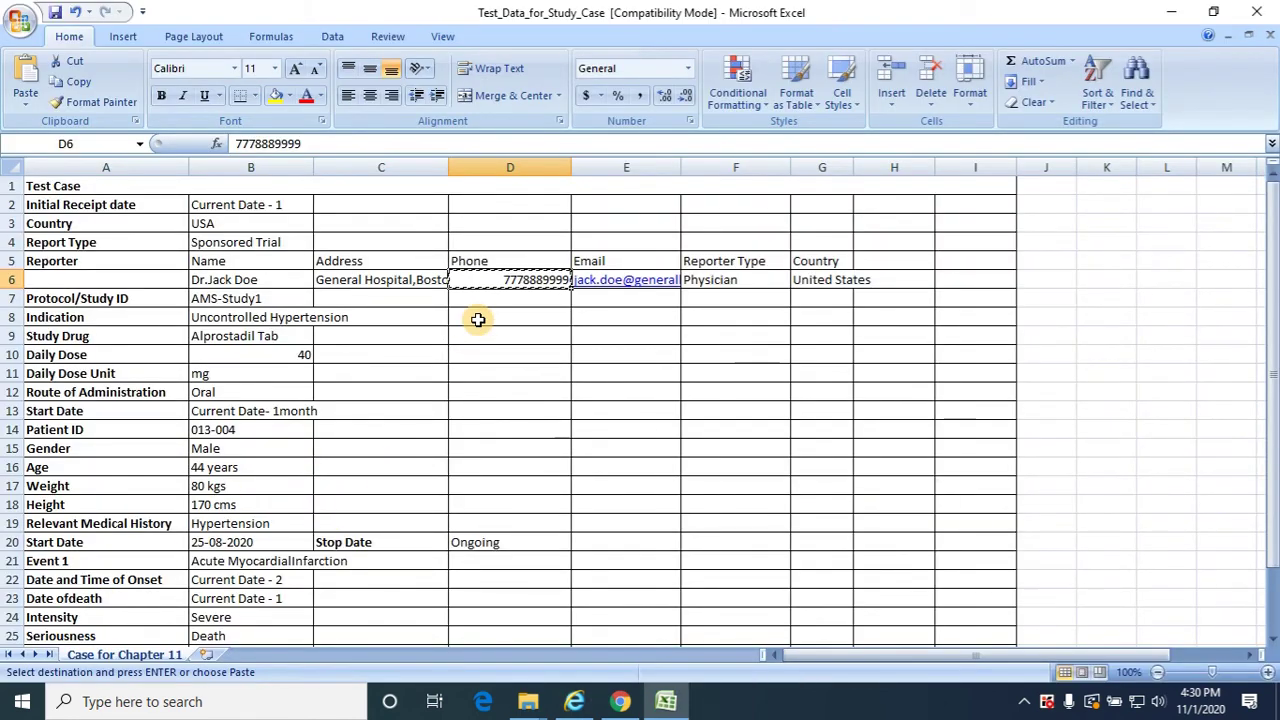
pyautogui.press('Left')
pyautogui.hotkey('ctrl', 'c')
pyautogui.hotkey('alt', 'Tab')
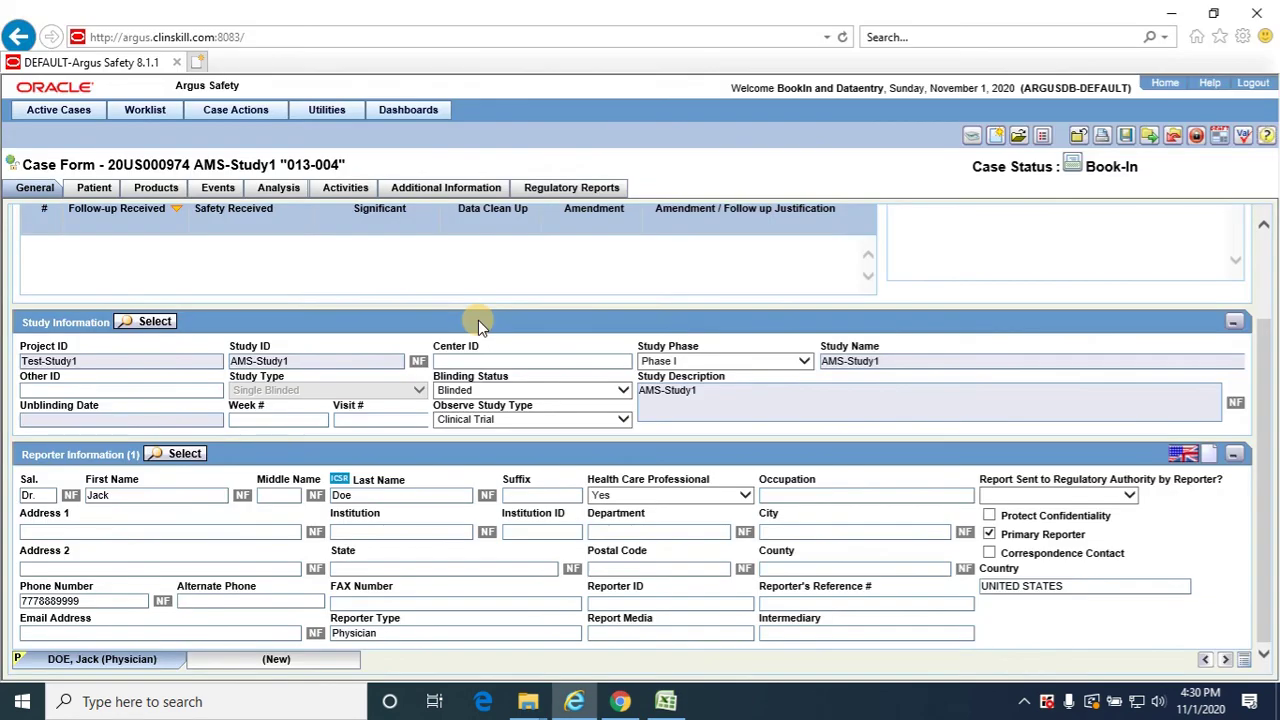
pyautogui.click(286, 531)
pyautogui.hotkey('ctrl', 'v')
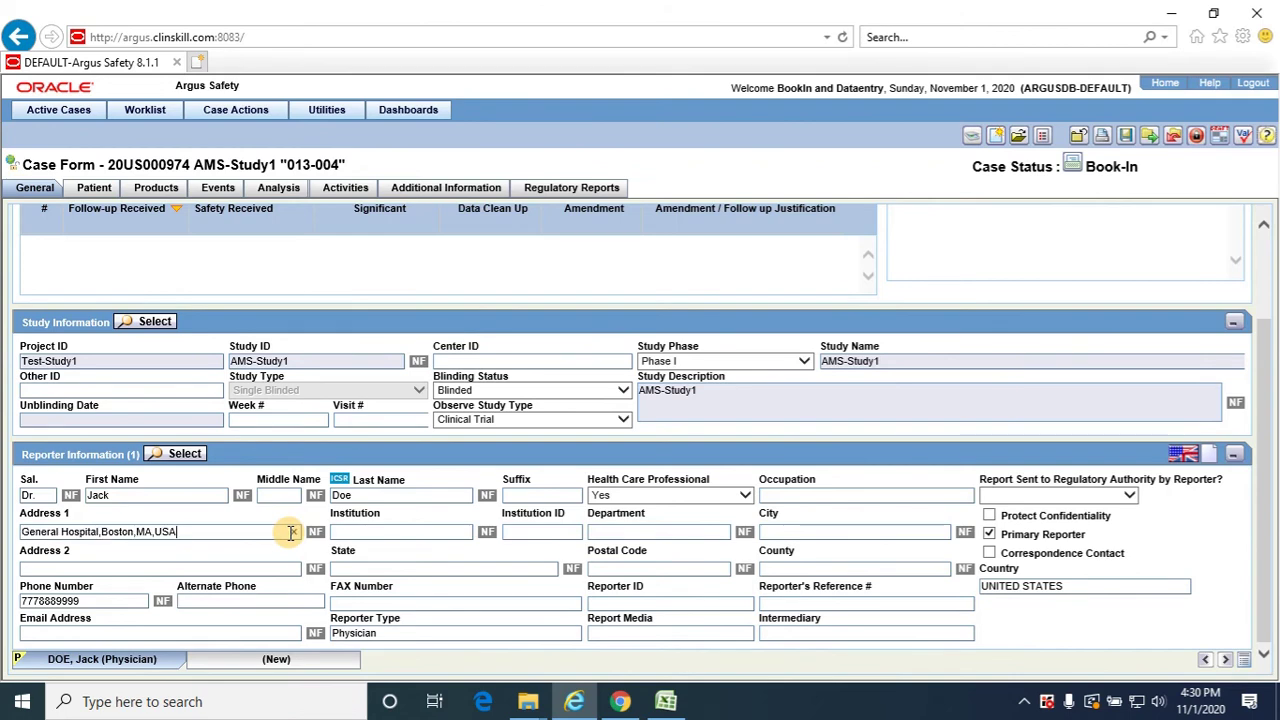
# Copy the reporter's e-mail from Excel E6 into the Email field, then go to Patient
pyautogui.hotkey('alt', 'Tab')
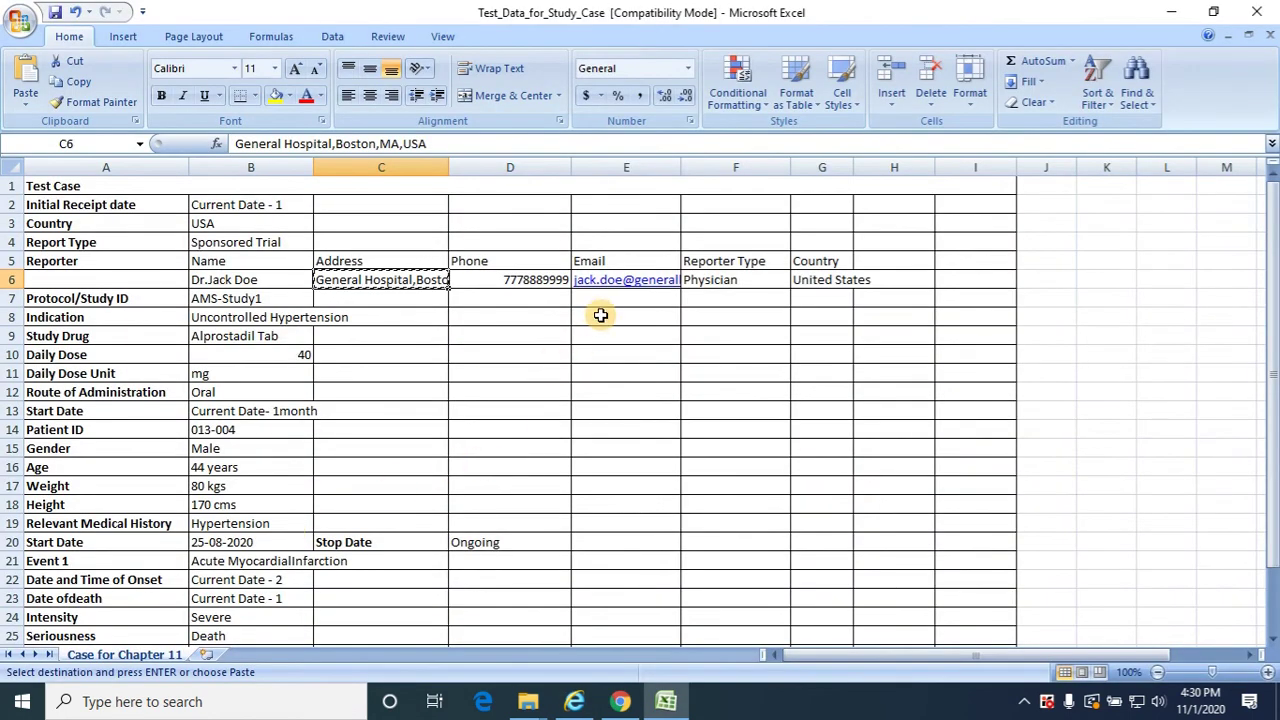
pyautogui.press('Right')
pyautogui.press('Right')
pyautogui.hotkey('ctrl', 'c')
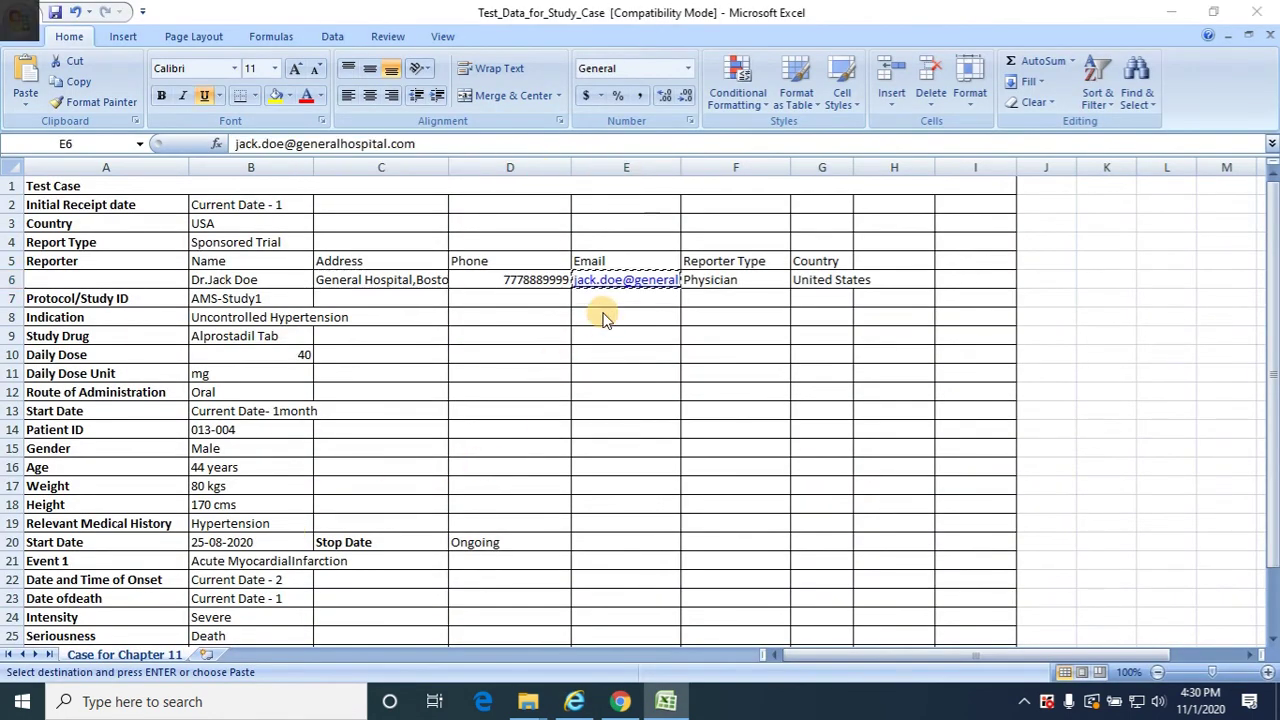
pyautogui.hotkey('alt', 'Tab')
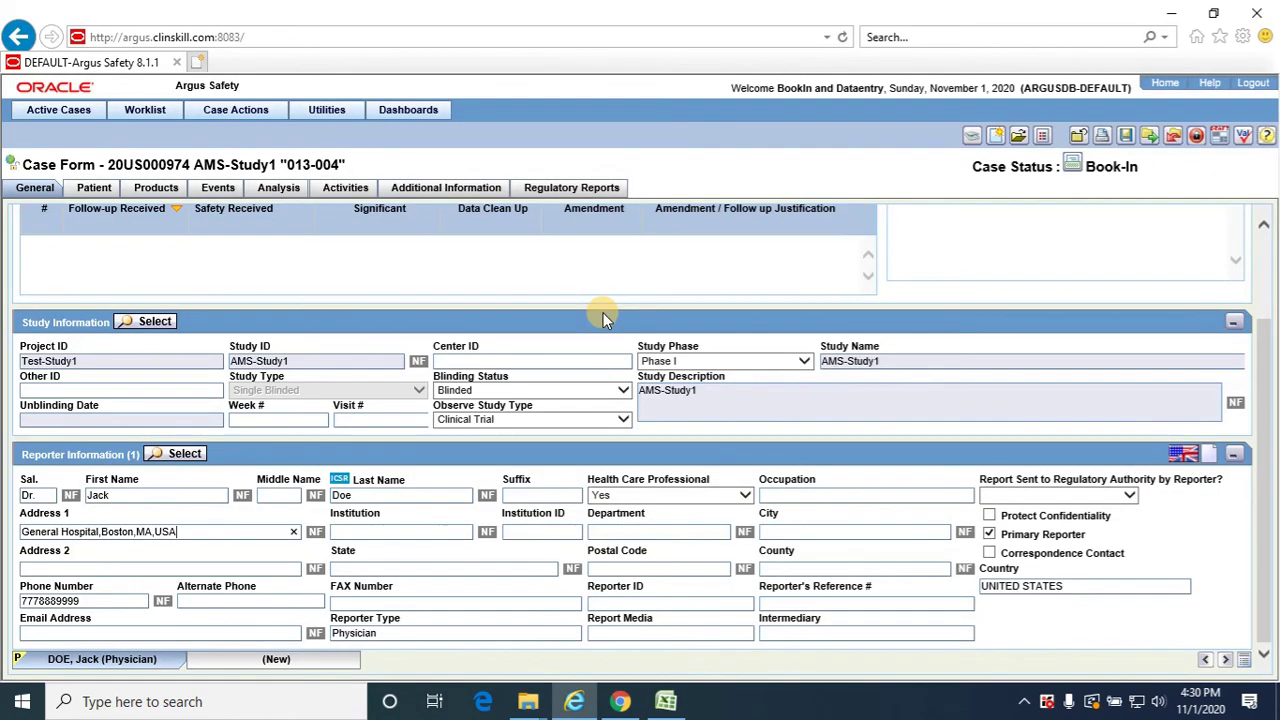
pyautogui.click(173, 632)
pyautogui.hotkey('ctrl', 'v')
pyautogui.press('Tab')
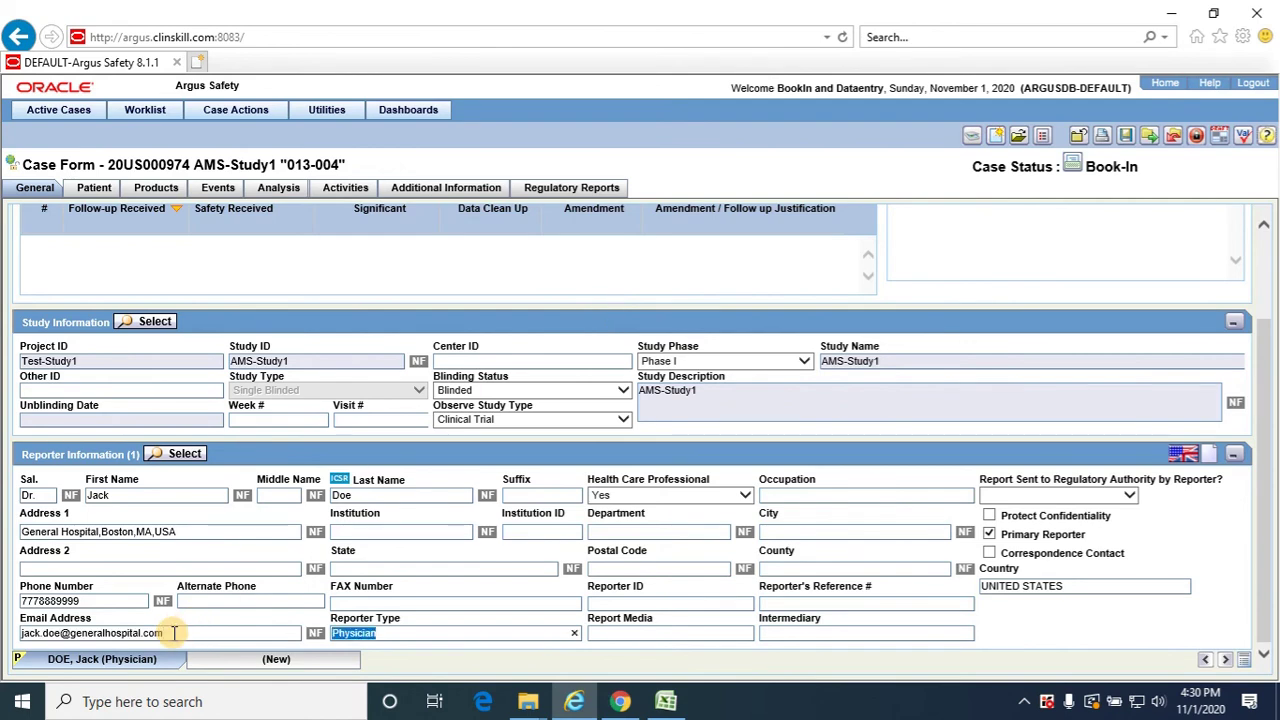
pyautogui.hotkey('alt', 'Tab')
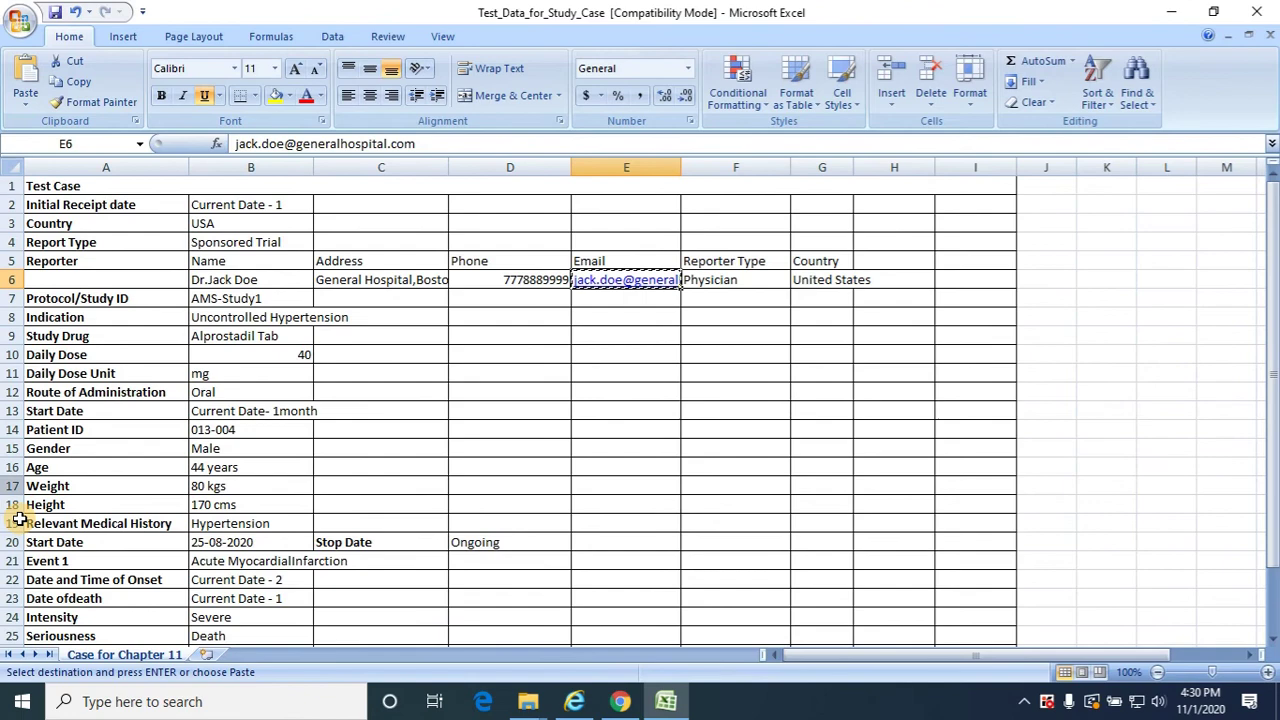
pyautogui.hotkey('alt', 'Tab')
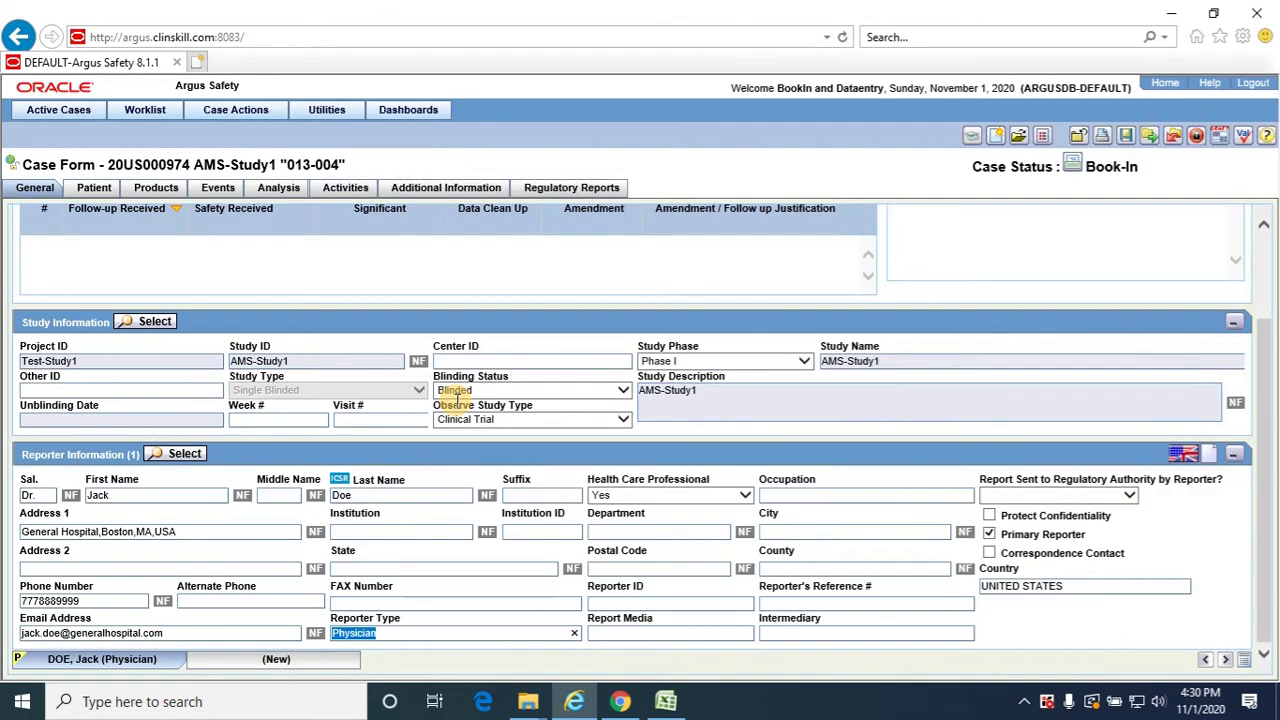
pyautogui.click(92, 187)
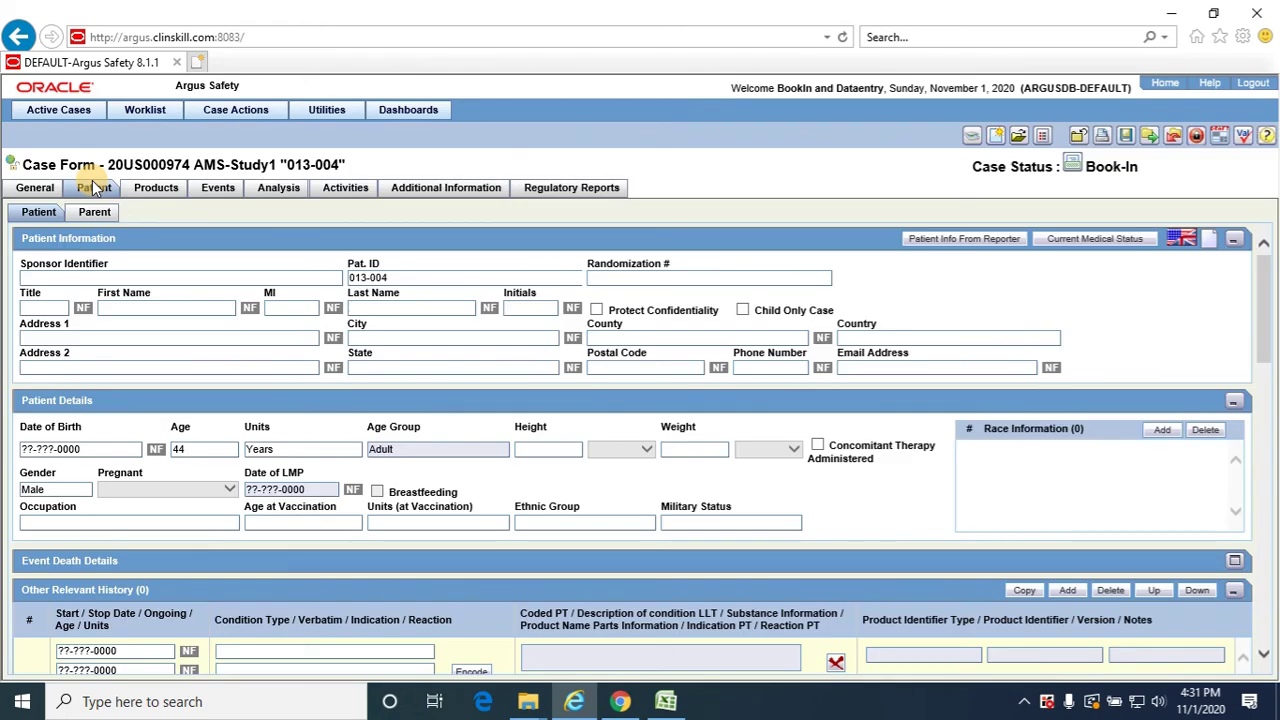
pyautogui.click(236, 109)
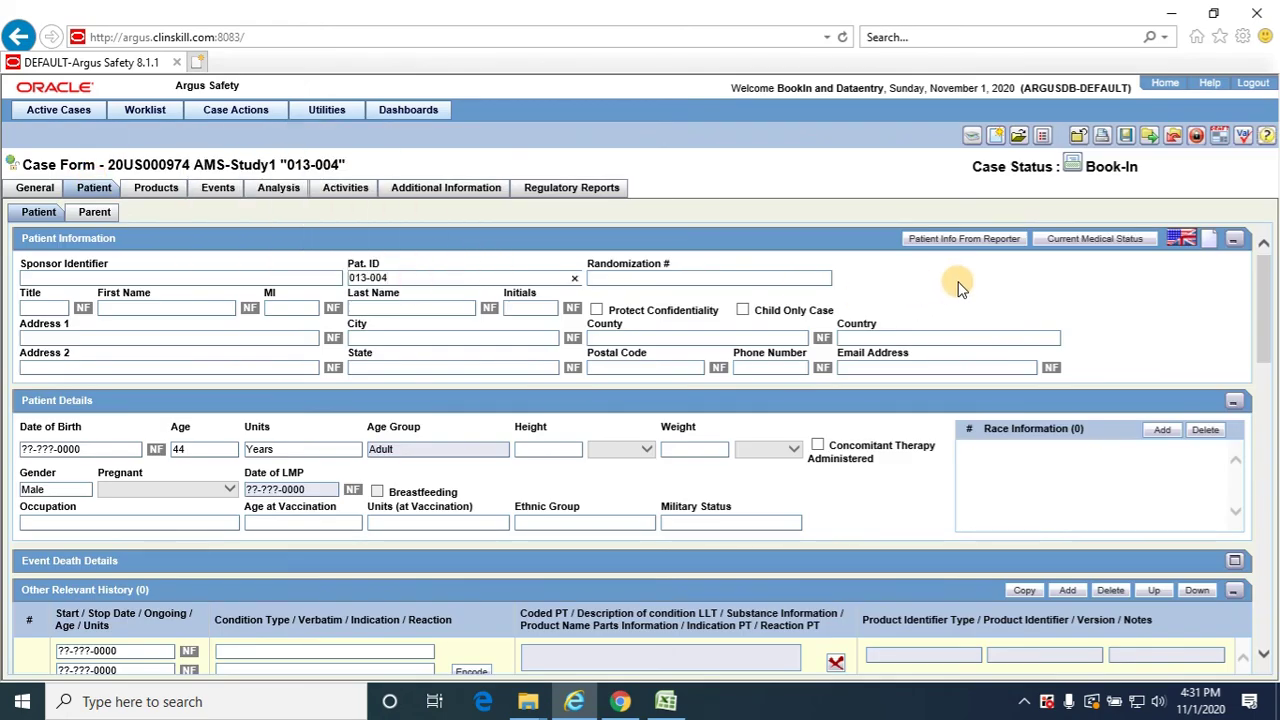
pyautogui.hotkey('alt', 'Tab')
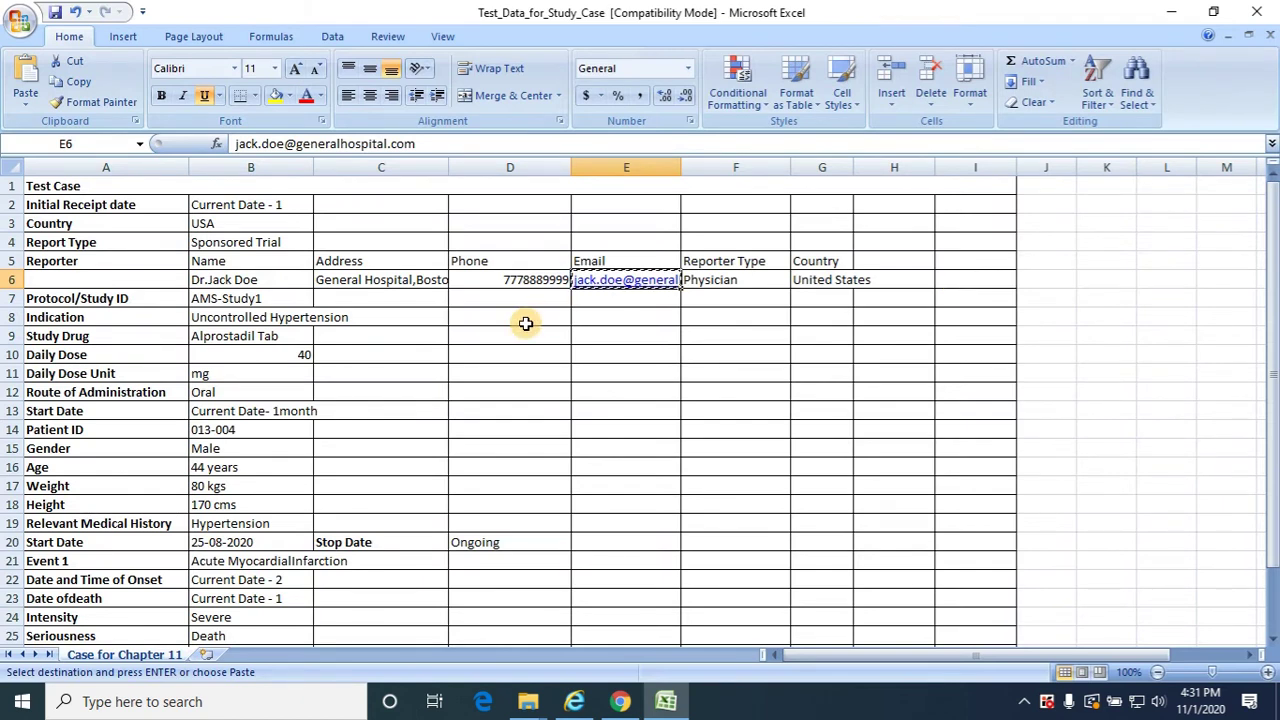
pyautogui.click(239, 428)
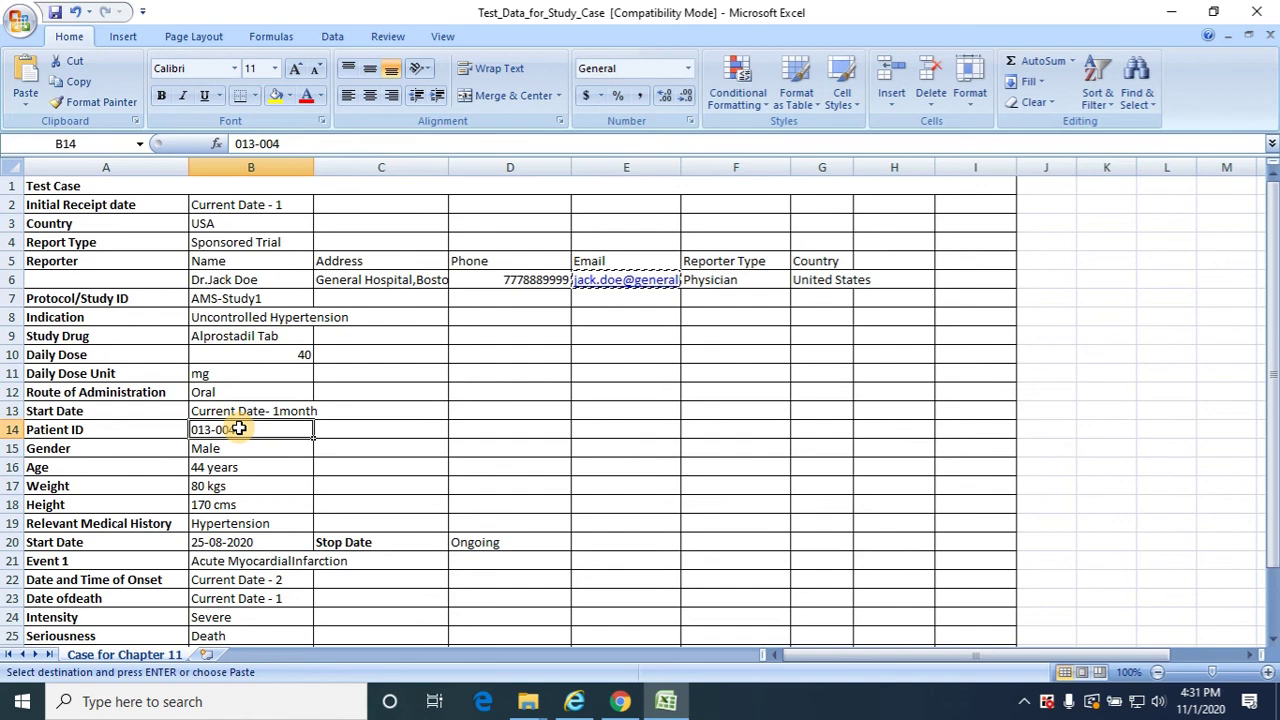
pyautogui.hotkey('ctrl', 'c')
pyautogui.hotkey('alt', 'Tab')
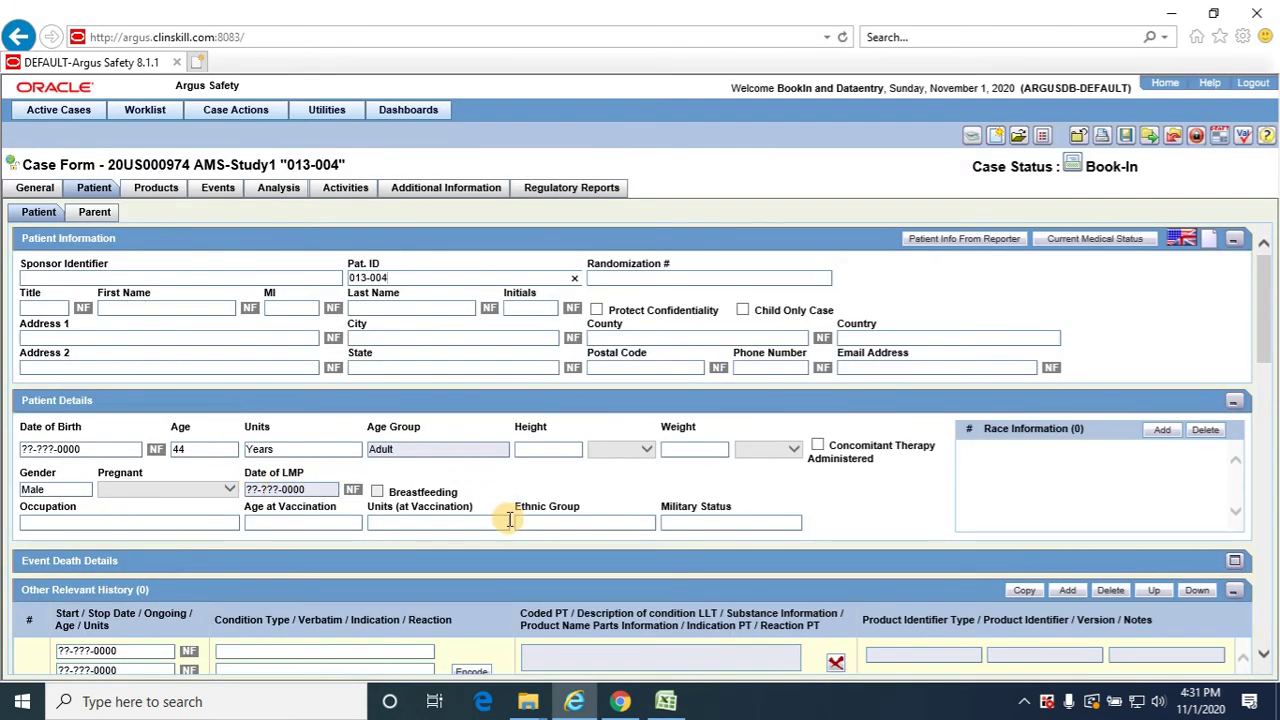
pyautogui.hotkey('alt', 'Tab')
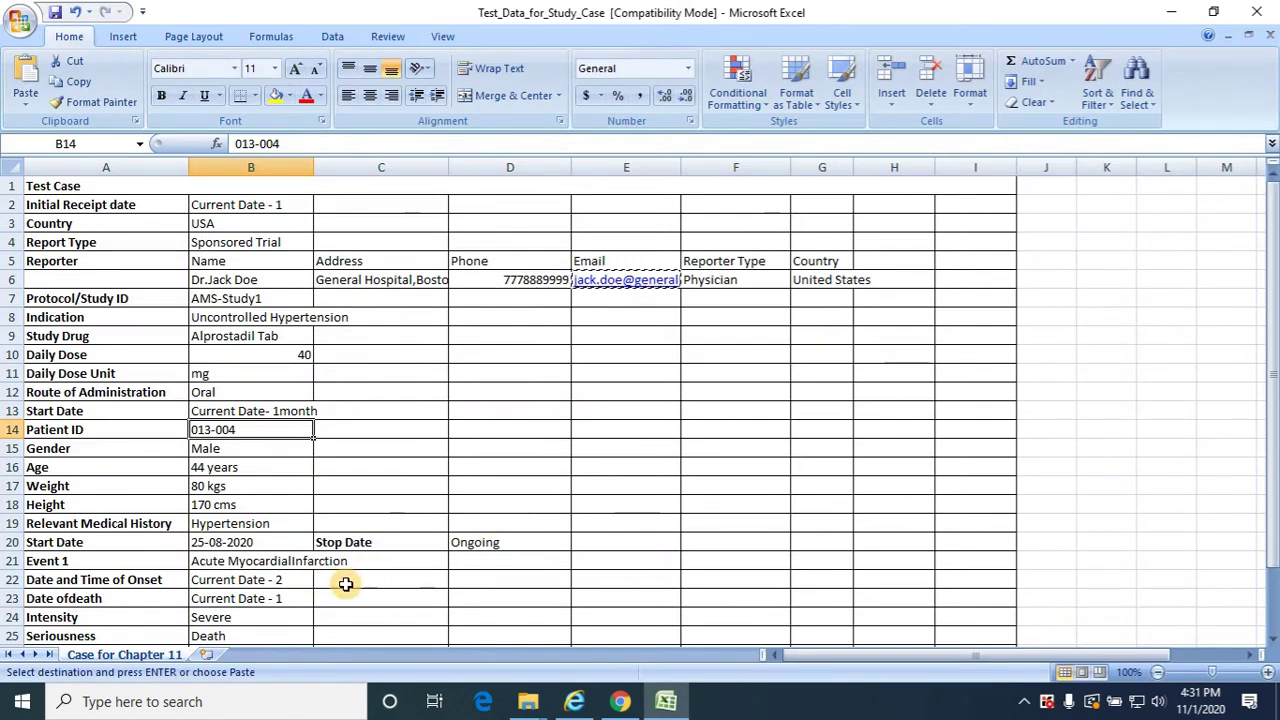
pyautogui.hotkey('alt', 'Tab')
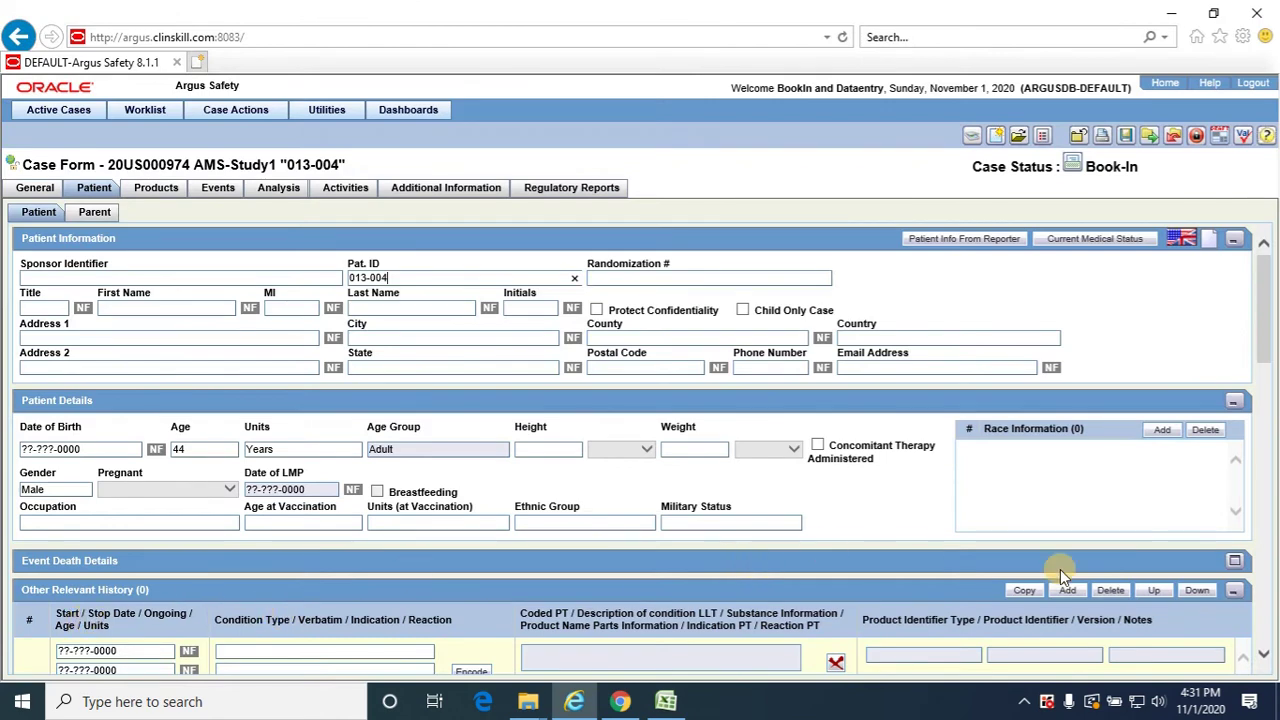
# Enter Death Date 31-OCT-2020 under Event Death Details and save the case
pyautogui.click(1232, 562)
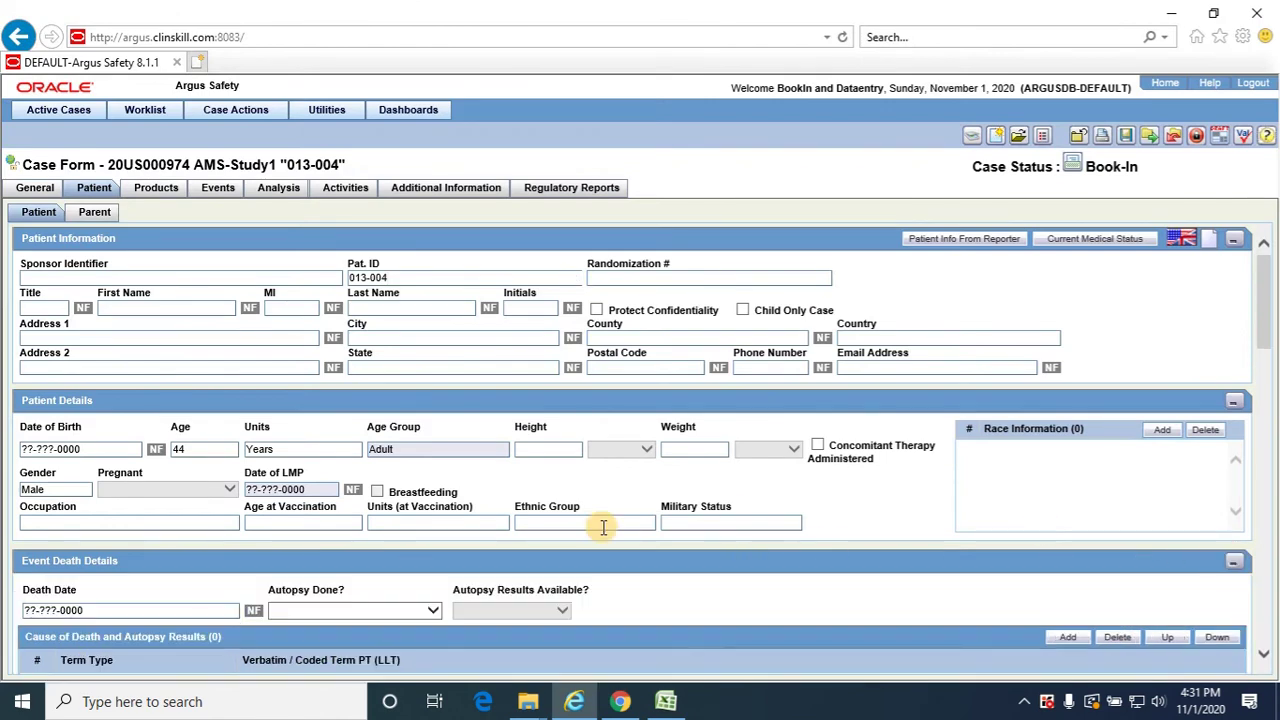
pyautogui.click(177, 609)
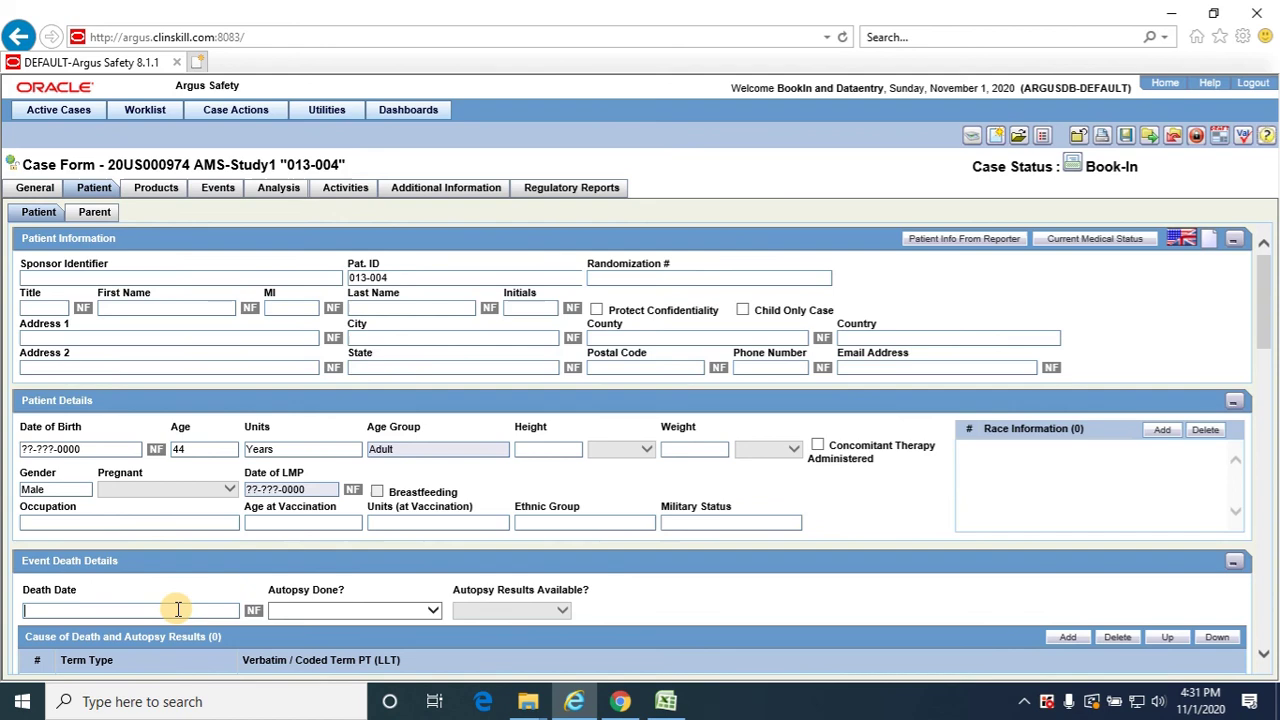
pyautogui.write('311020')
pyautogui.press('Tab')
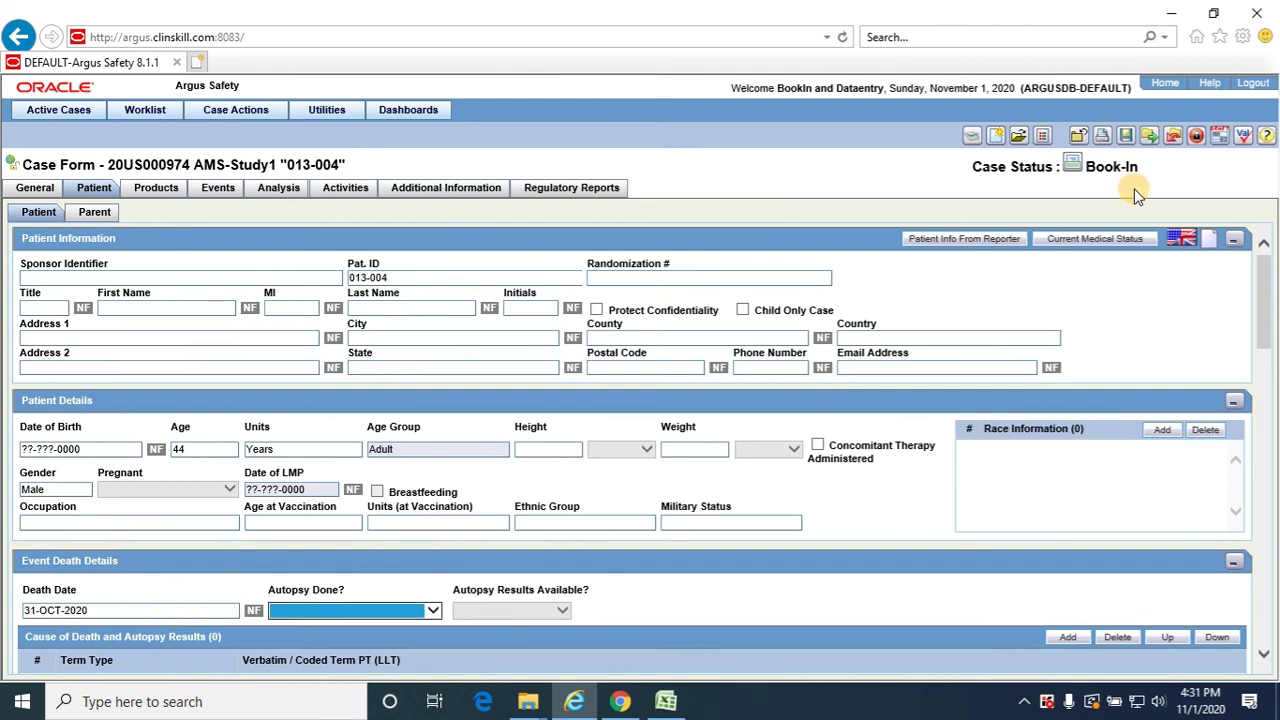
pyautogui.click(1125, 137)
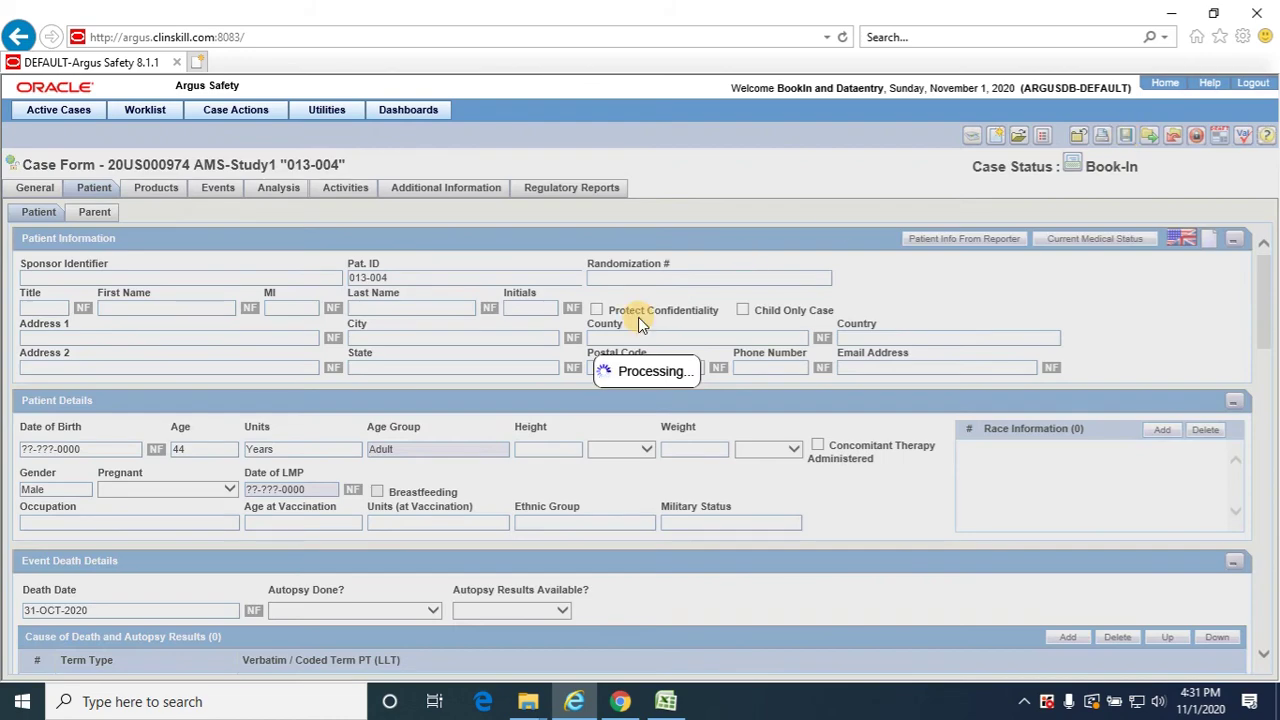
pyautogui.hotkey('alt', 'Tab')
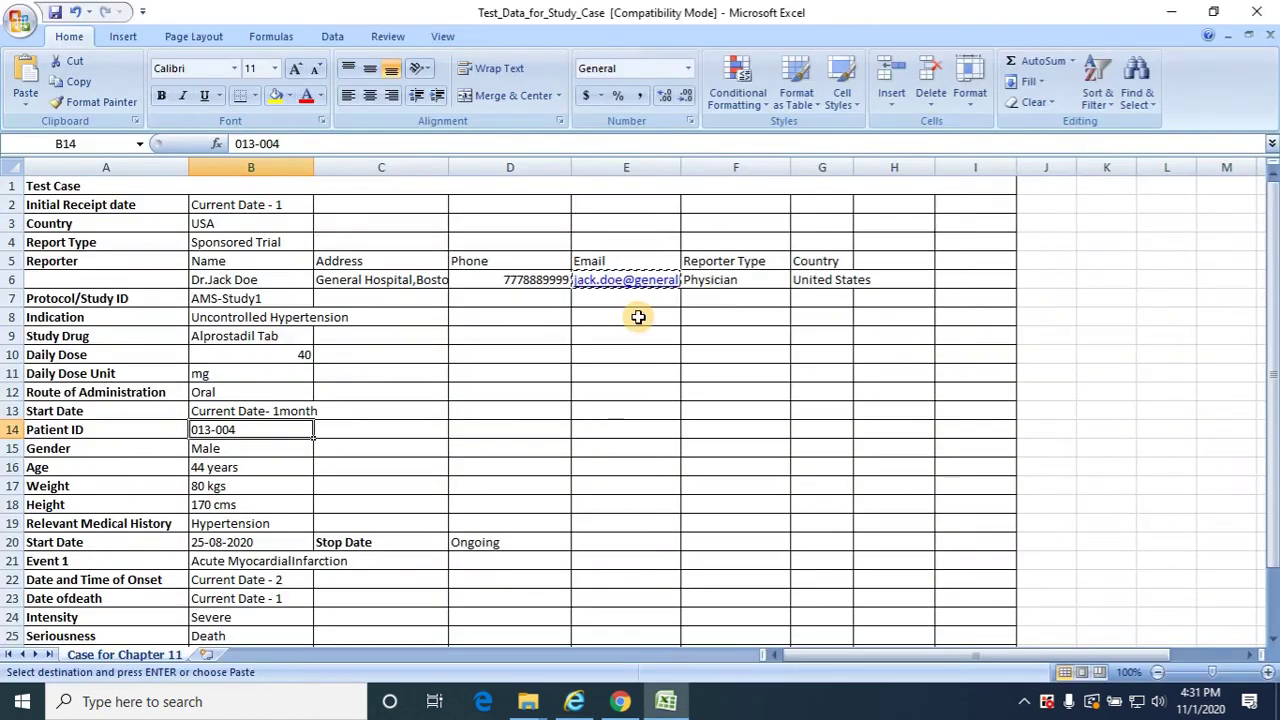
pyautogui.hotkey('alt', 'Tab')
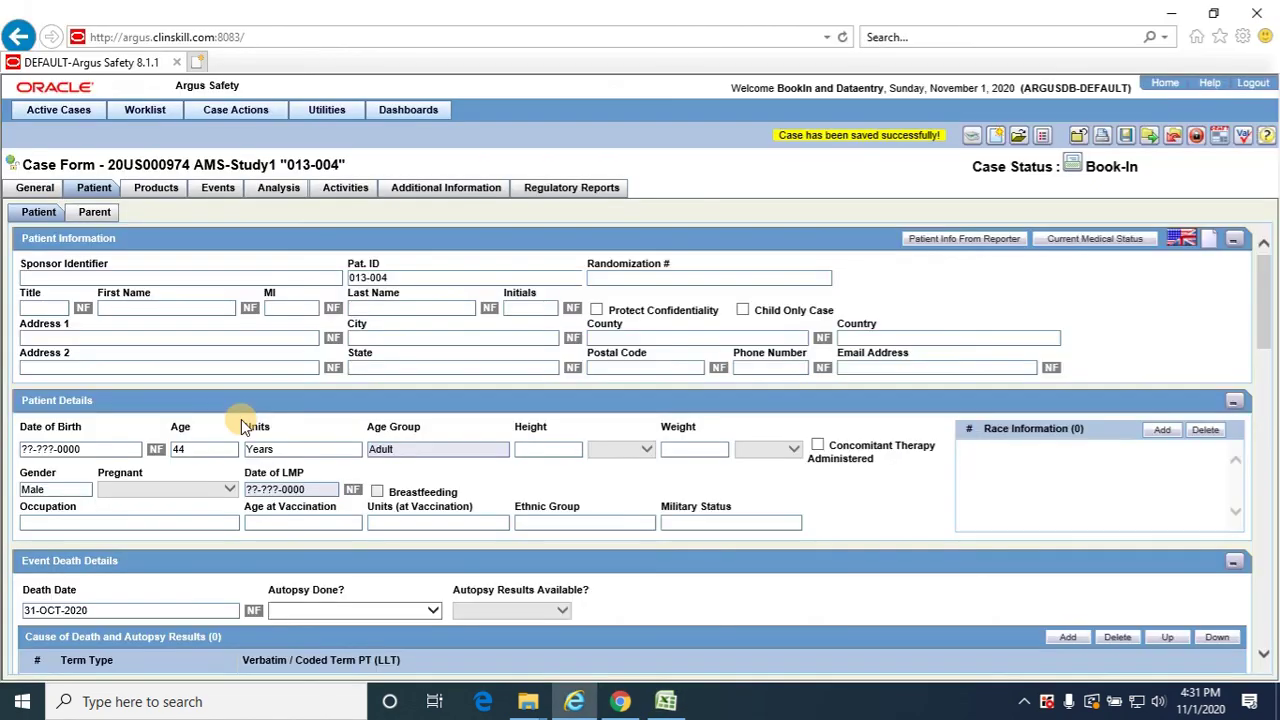
pyautogui.click(150, 186)
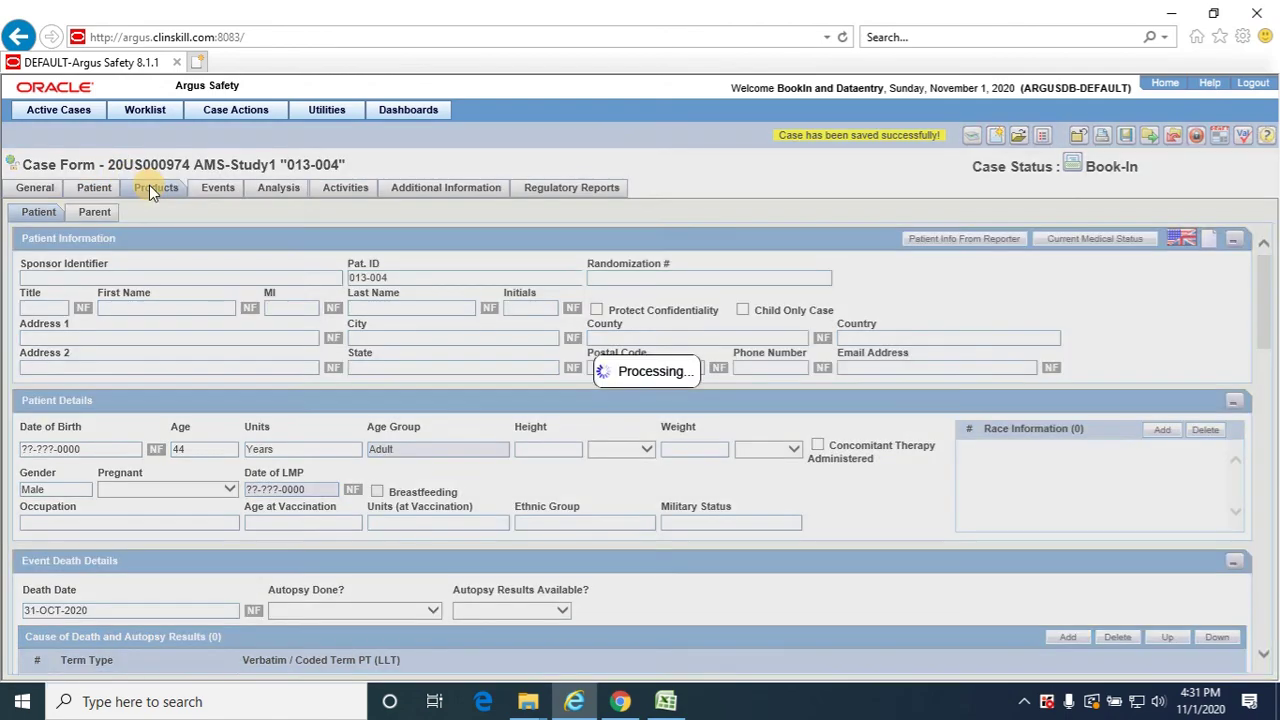